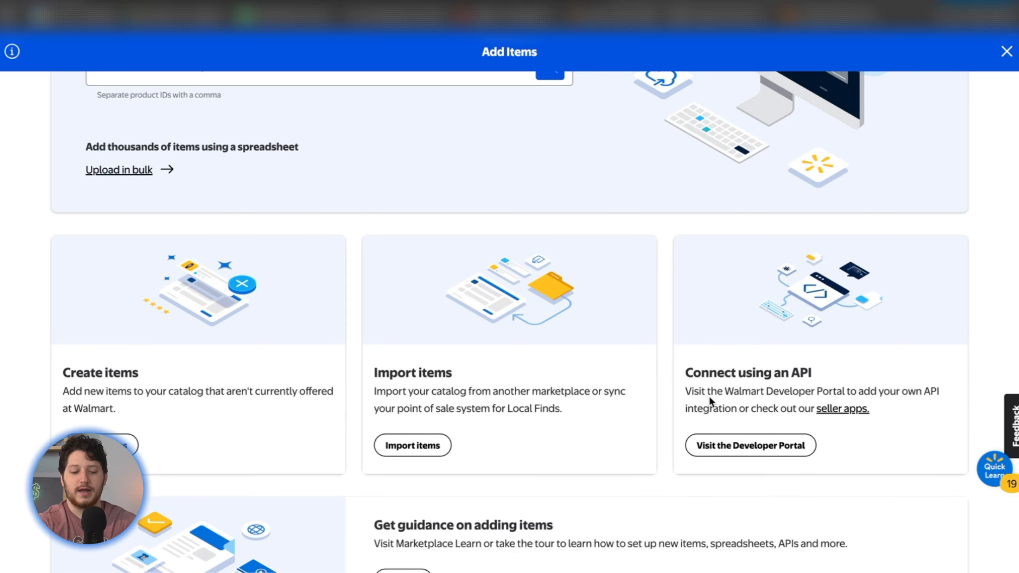
Step: Search the Walmart catalog for "coffee" through Express setup
scroll(785, 367, "down", 1)
scroll(786, 375, "up", 4)
scroll(786, 376, "up", 1)
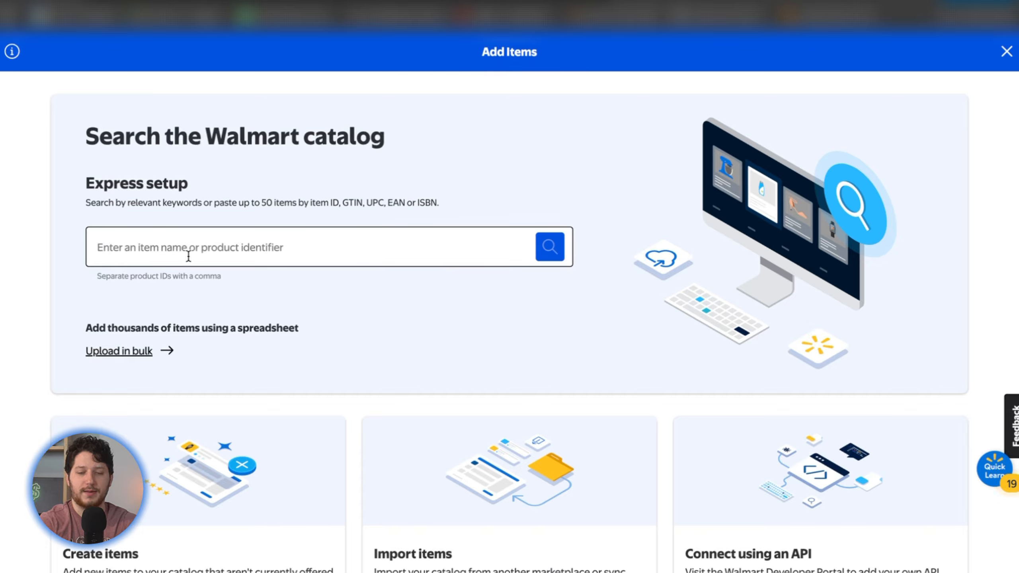
left_click(222, 247)
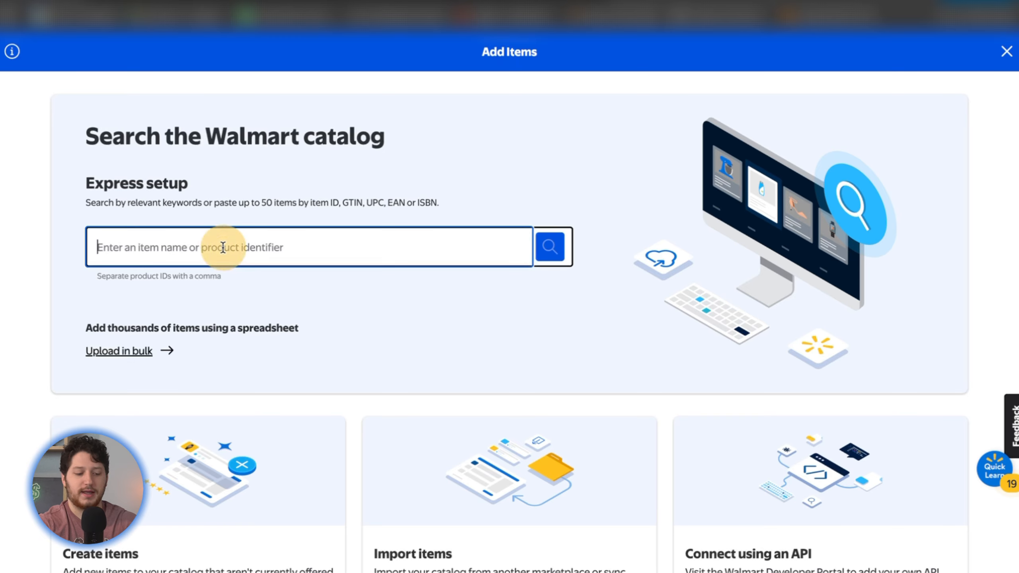
type("co")
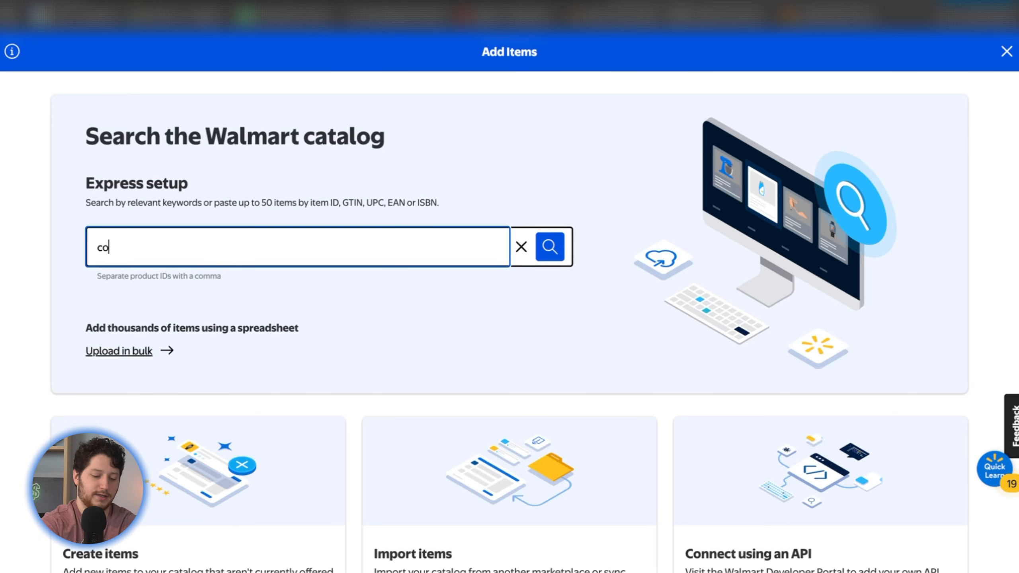
type("ffee")
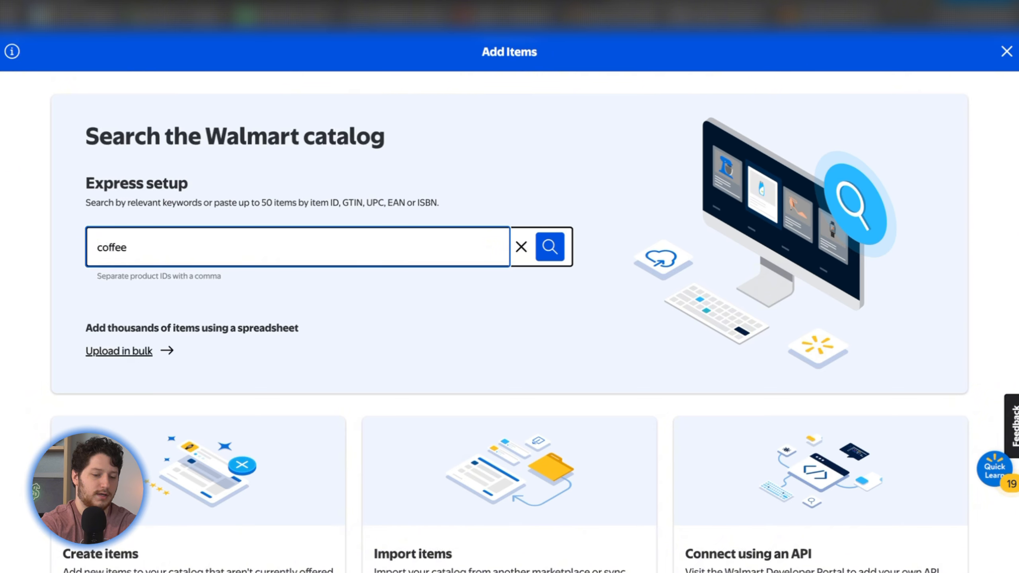
key("Return")
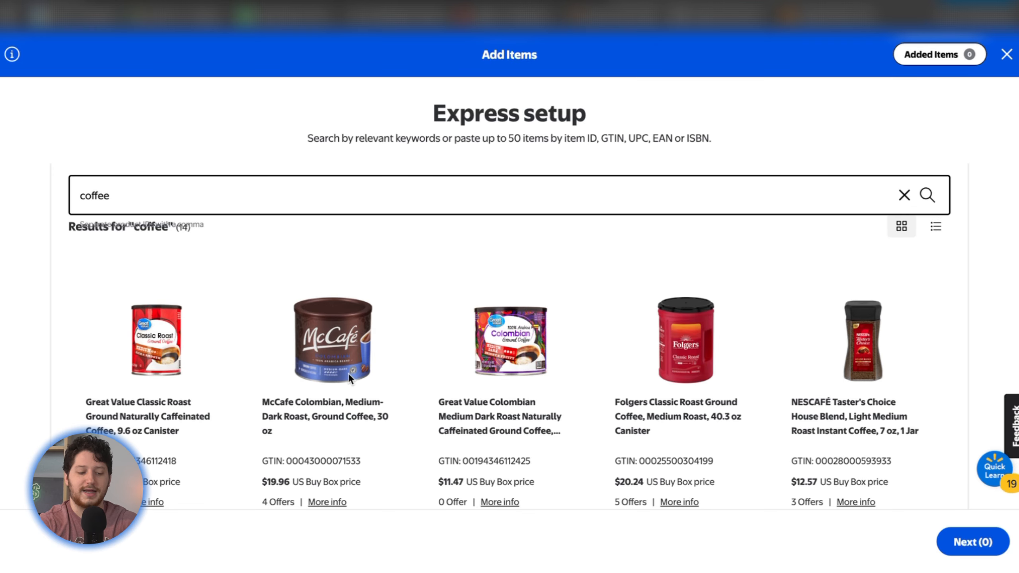
Step: Add the Folgers Classic Roast Ground Coffee, Medium Roast, 40.3 oz Canister from the results and proceed to its item setup form
scroll(349, 373, "down", 2)
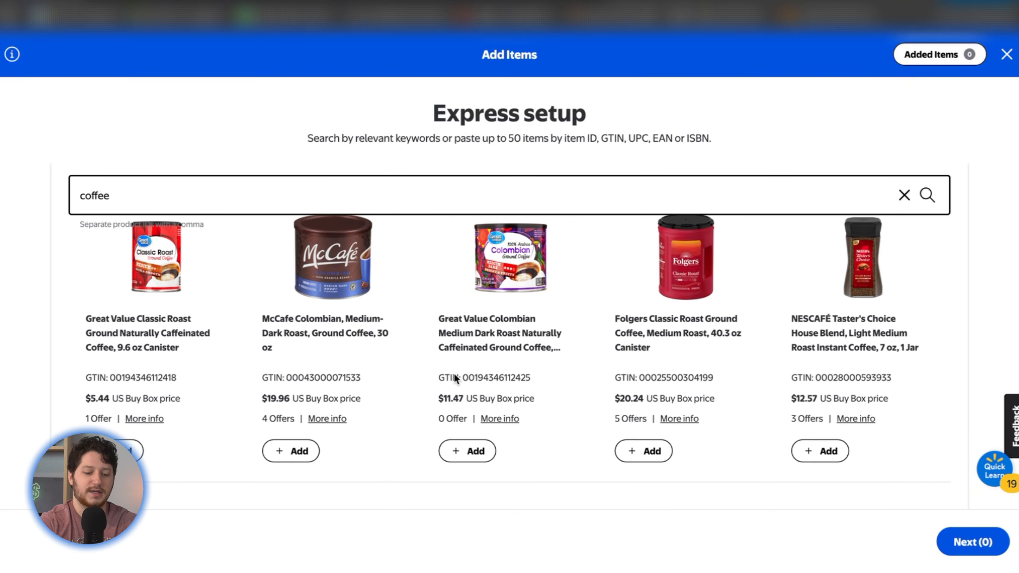
left_click(643, 454)
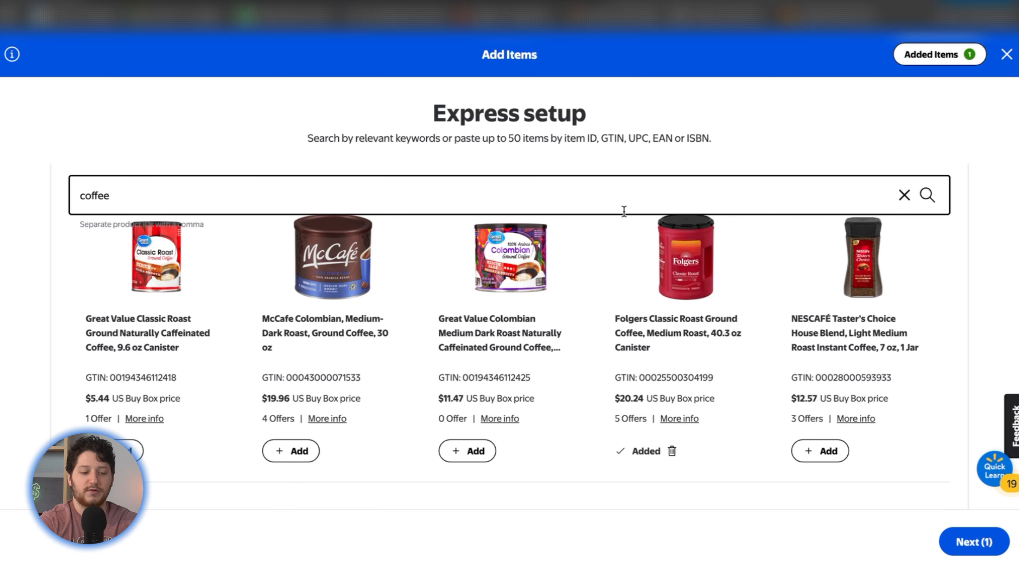
left_click(971, 541)
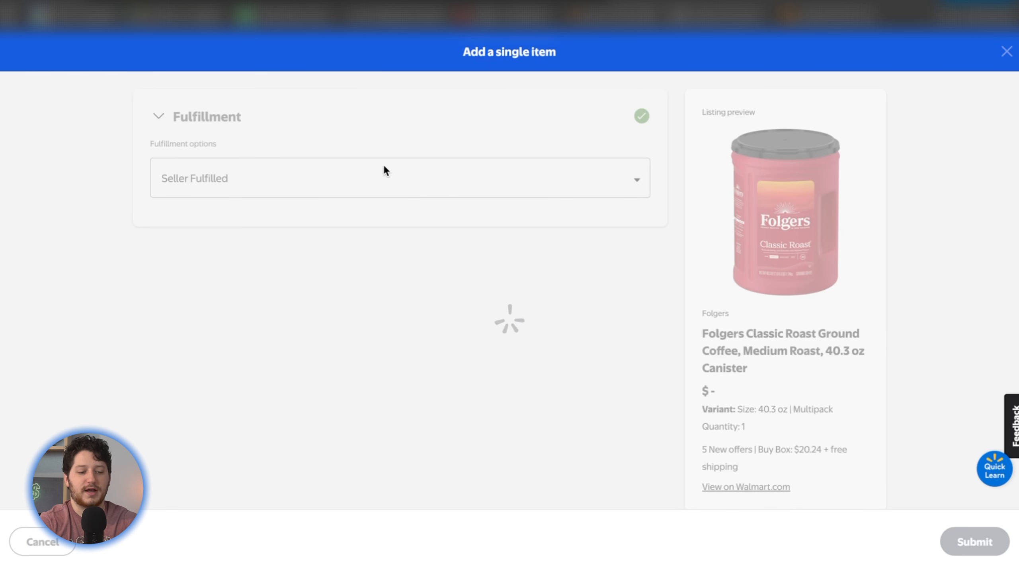
Step: Enter "test" as the SKU in the item and offer details
scroll(359, 235, "down", 10)
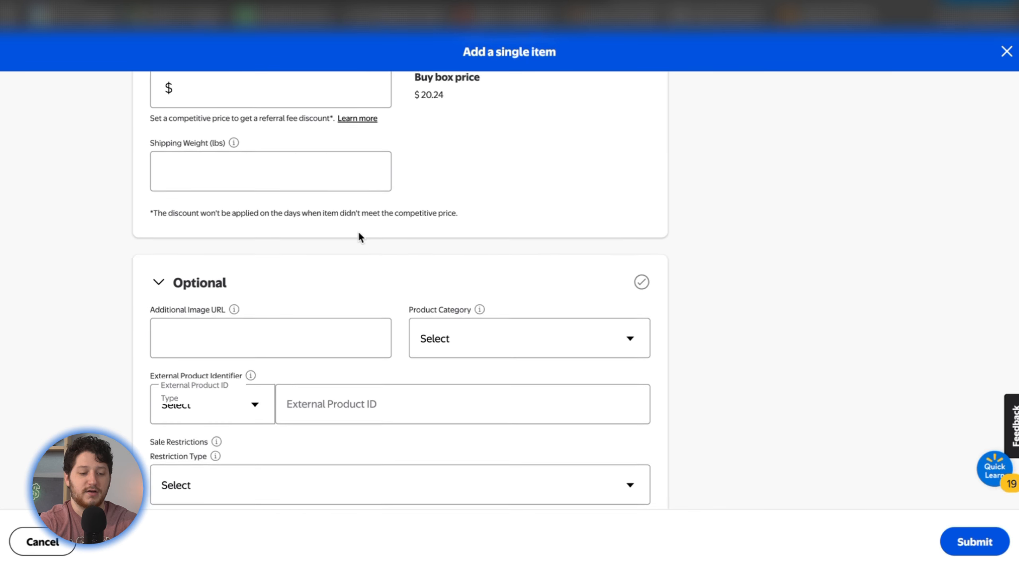
scroll(359, 234, "up", 10)
scroll(359, 234, "down", 15)
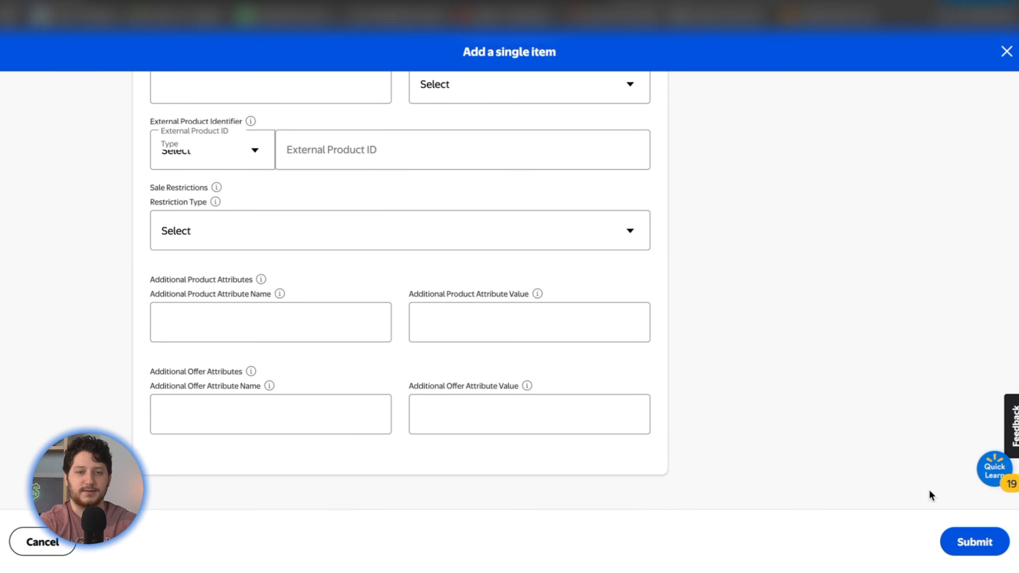
scroll(923, 474, "up", 20)
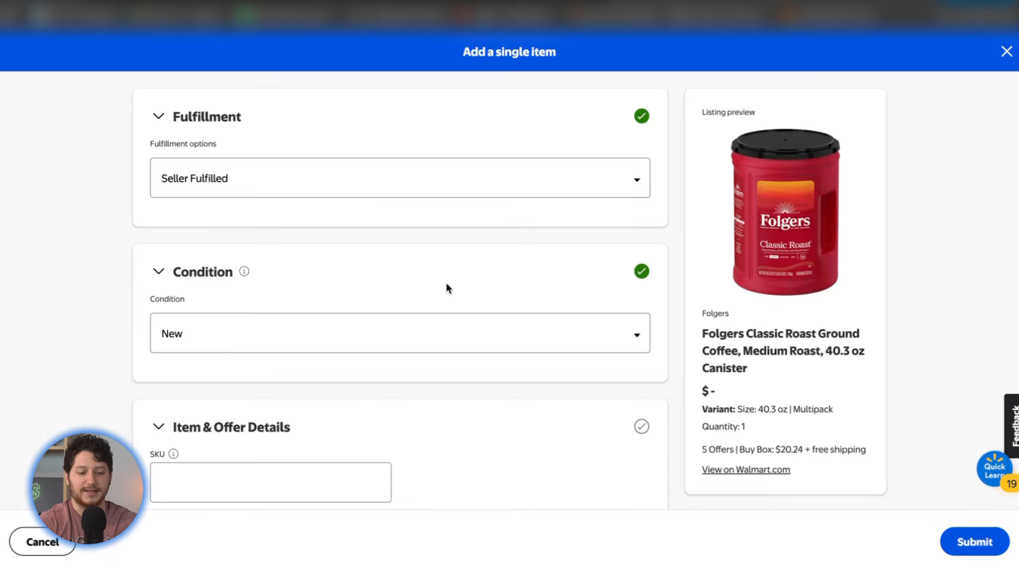
scroll(446, 285, "down", 3)
scroll(299, 321, "down", 2)
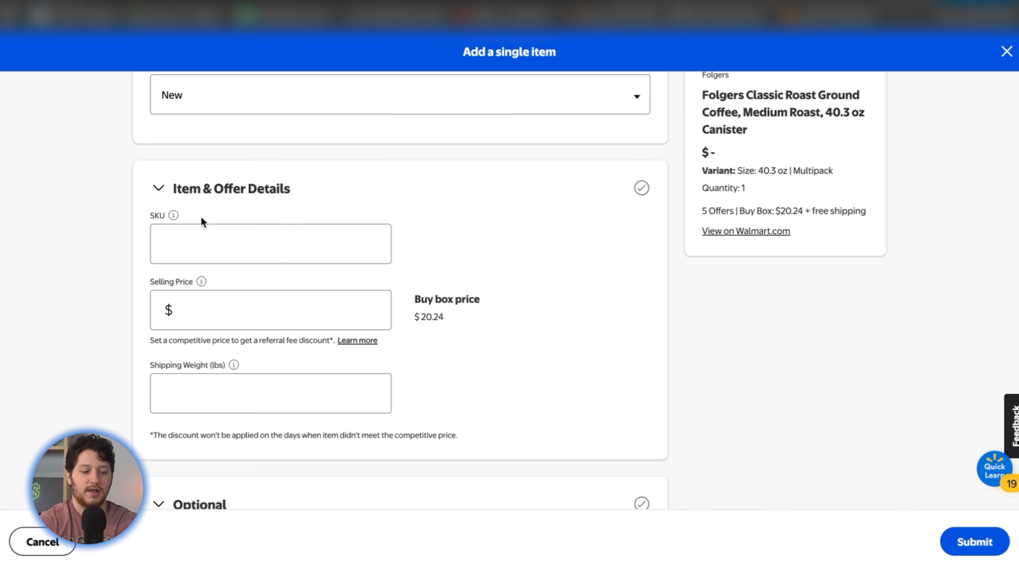
left_click(193, 234)
type("test")
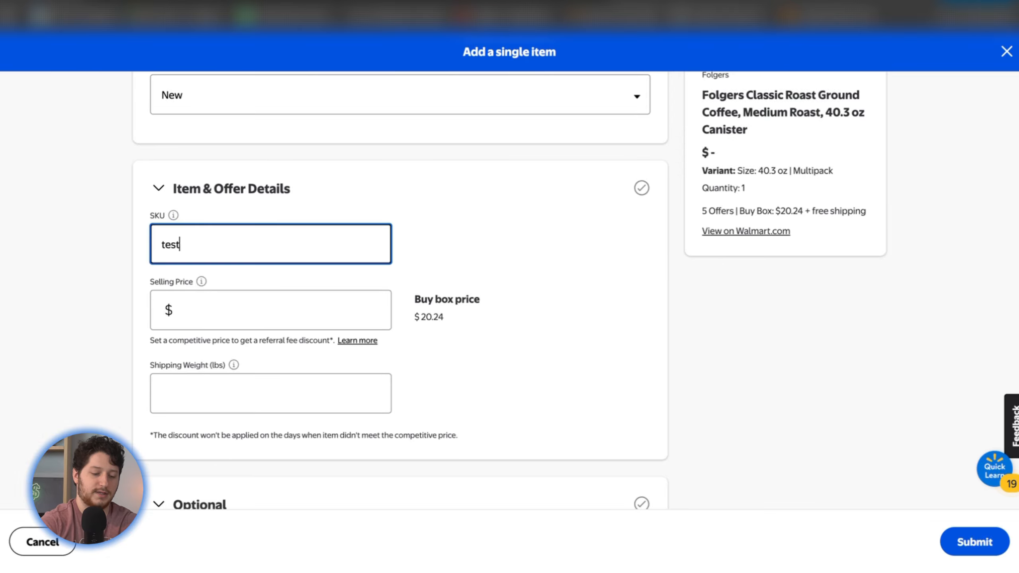
Step: Set the selling price to $20.24, matching the buy box price, and the shipping weight to 2 lbs
left_click(204, 297)
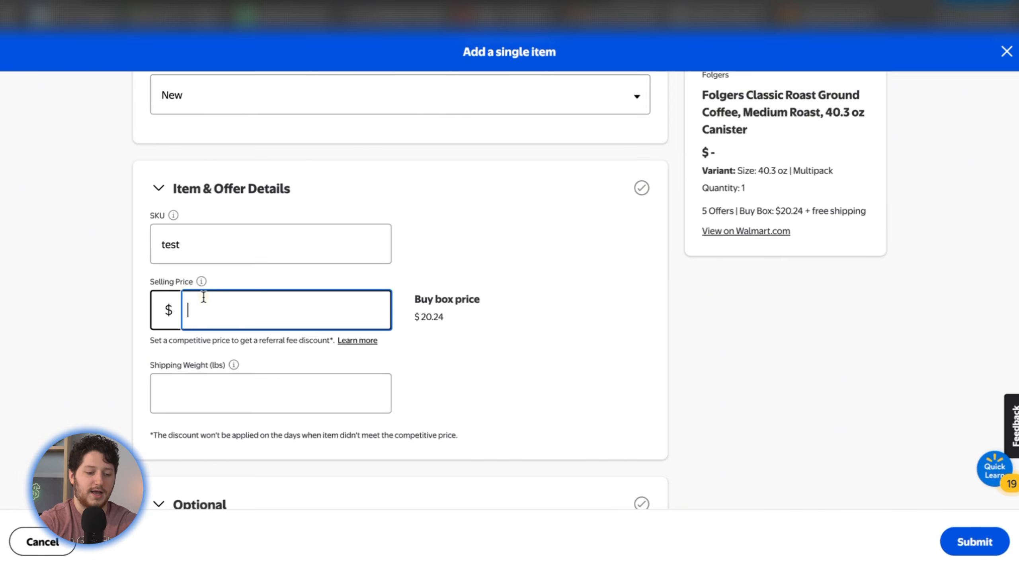
triple_click(428, 317)
left_click(279, 319)
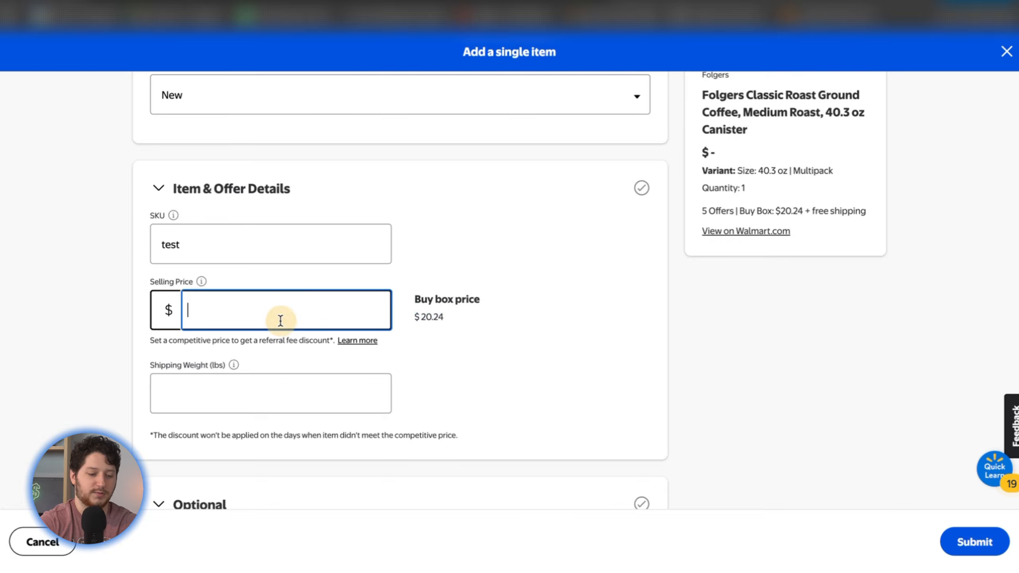
type("20.24")
scroll(269, 401, "down", 3)
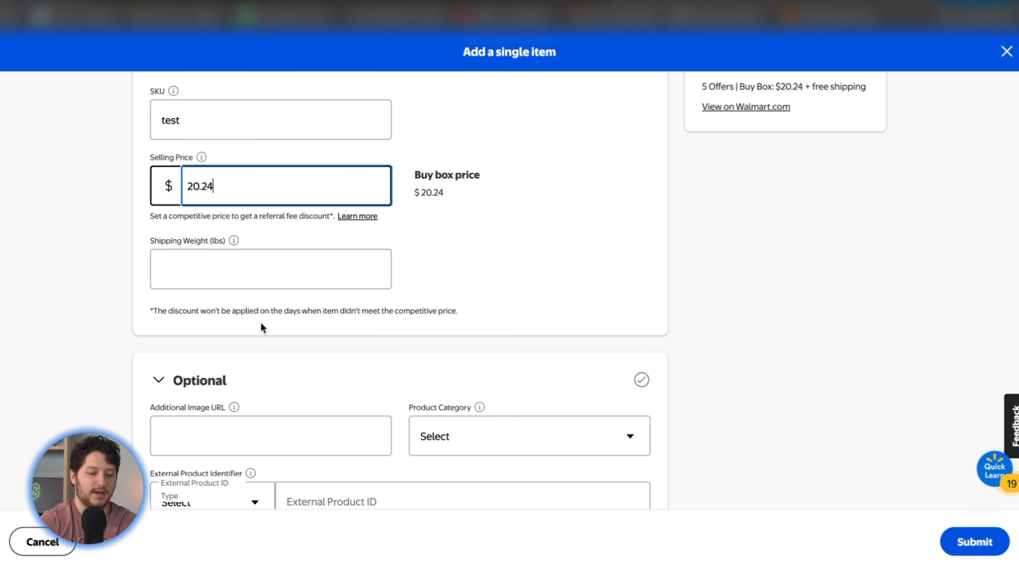
left_click(207, 273)
type("2")
Step: Change the item's fulfillment option to Walmart Fulfilled
scroll(217, 321, "down", 3)
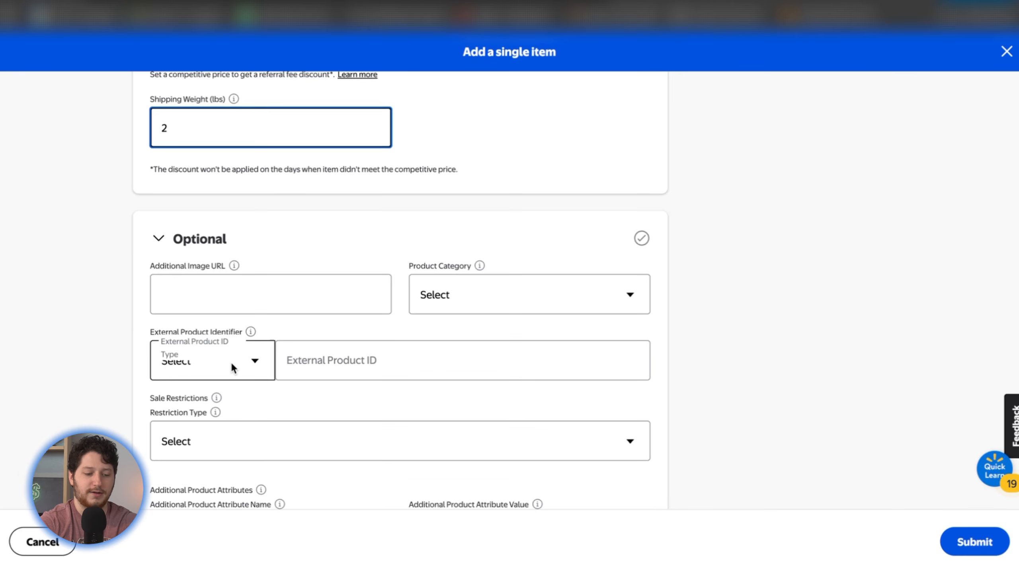
scroll(269, 273, "down", 5)
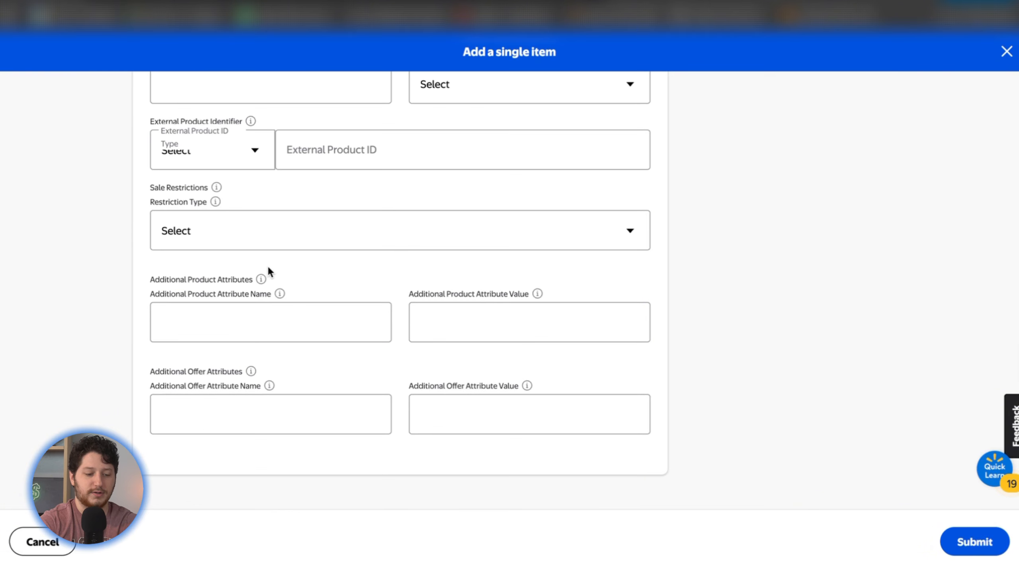
scroll(268, 273, "up", 9)
scroll(270, 271, "up", 7)
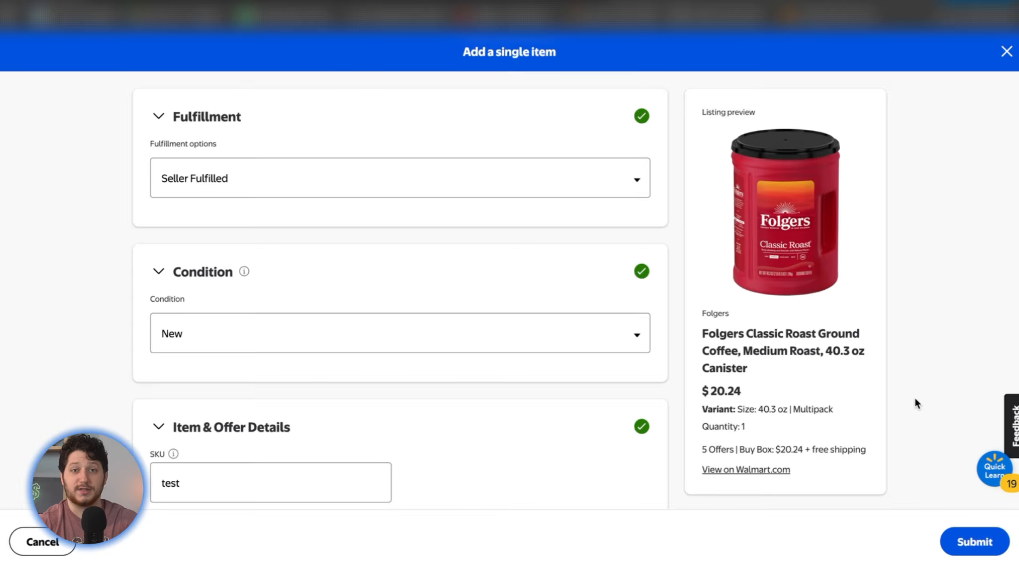
left_click(638, 181)
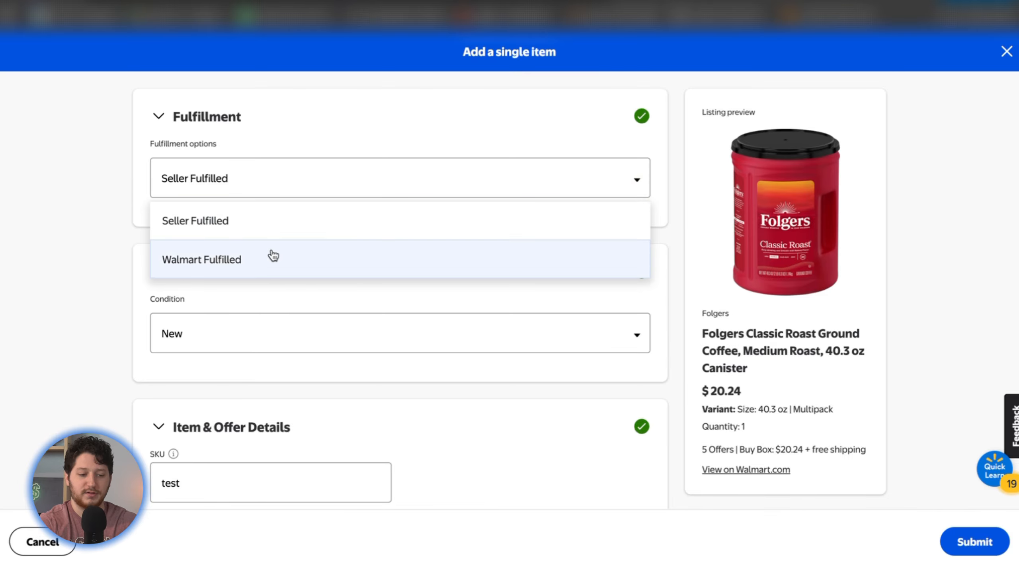
left_click(182, 259)
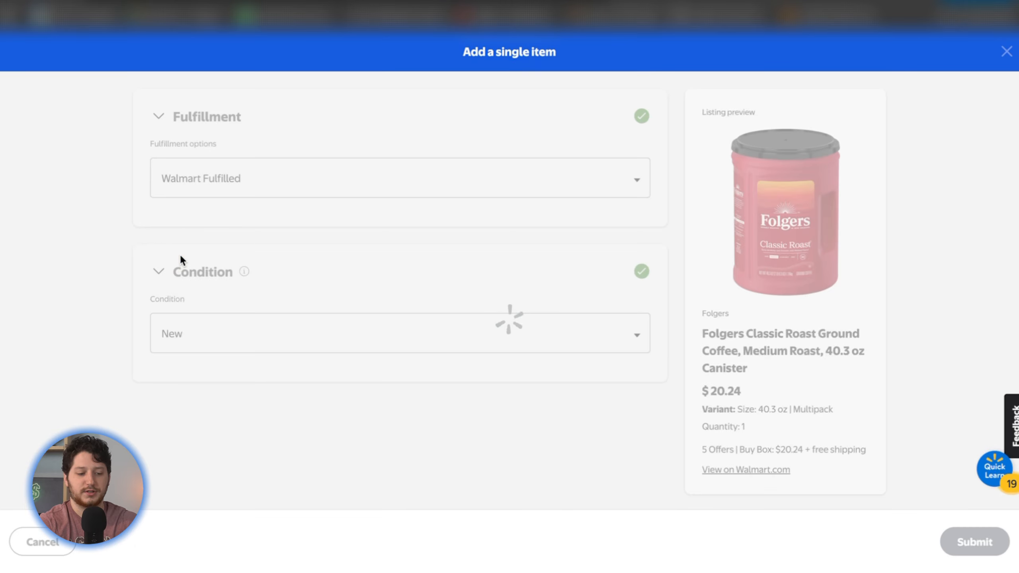
Step: Set the Prop 65 warning requirement to No and the sale restriction type to None
scroll(213, 239, "down", 3)
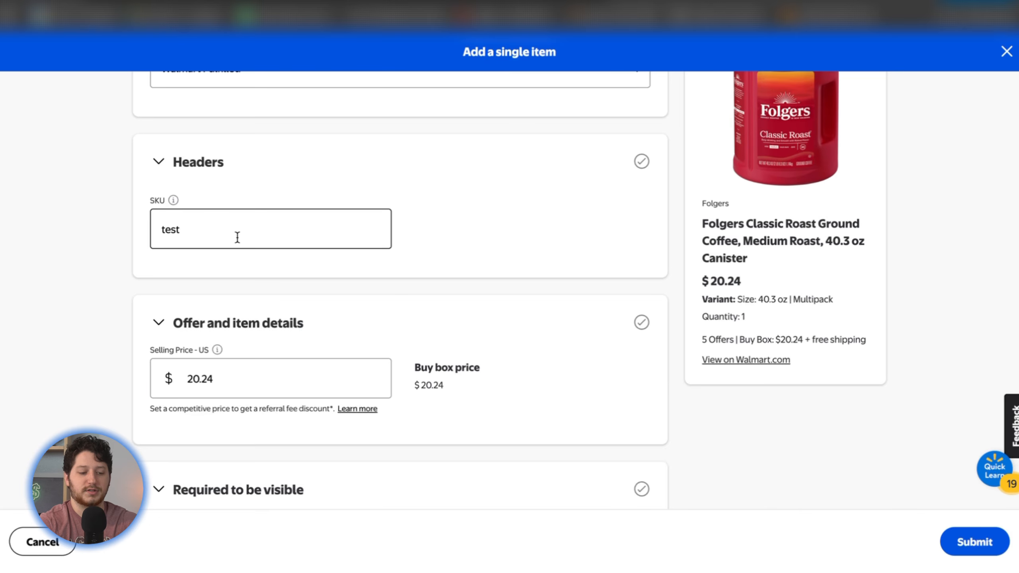
scroll(250, 243, "down", 4)
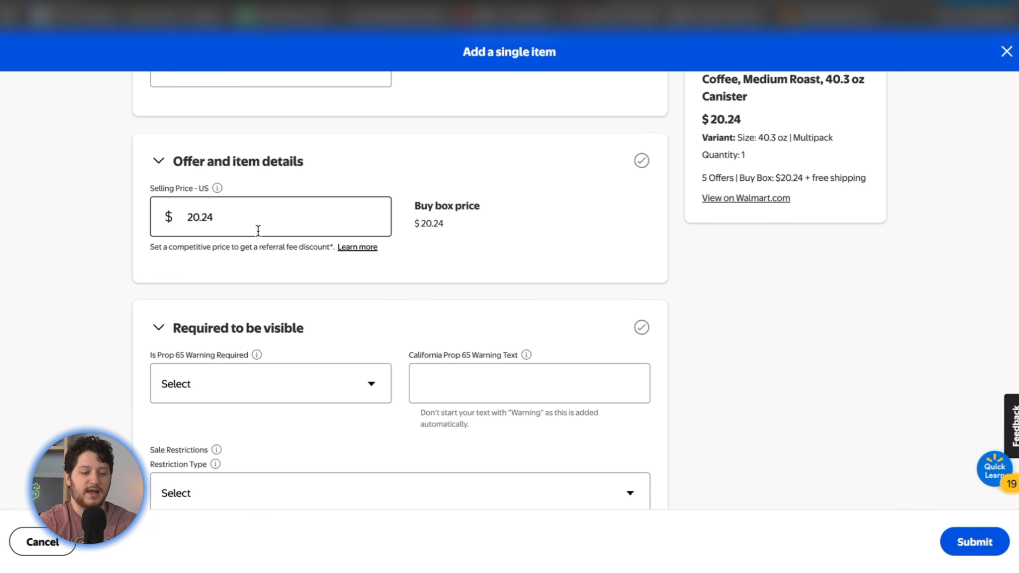
scroll(257, 231, "down", 5)
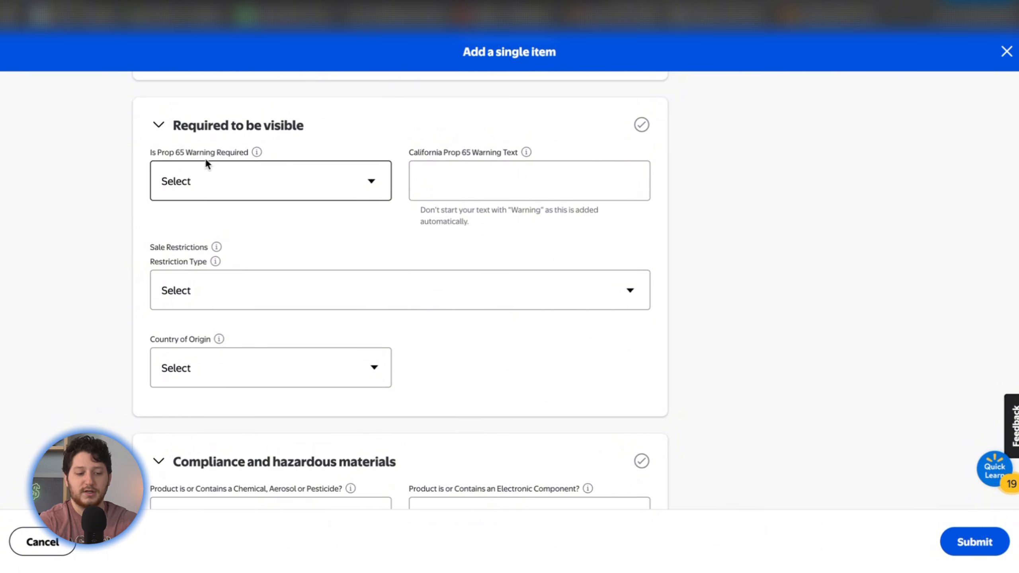
left_click(374, 184)
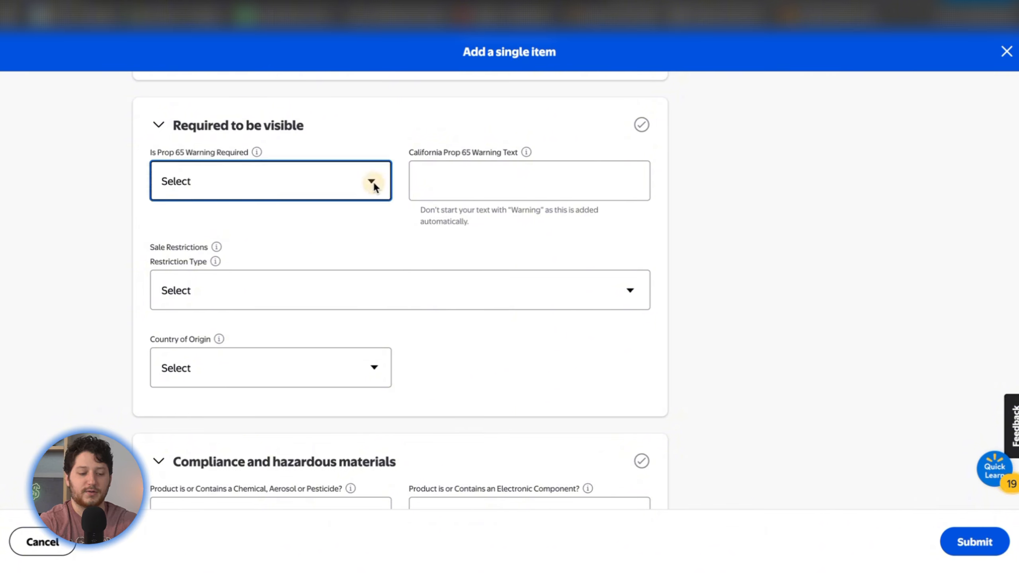
left_click(291, 200)
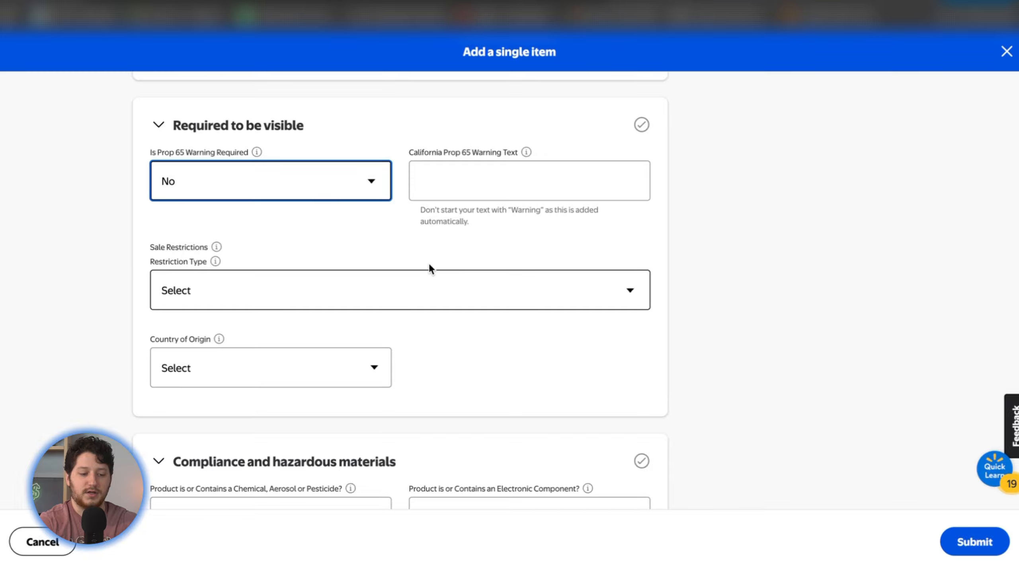
scroll(429, 262, "down", 2)
left_click(638, 217)
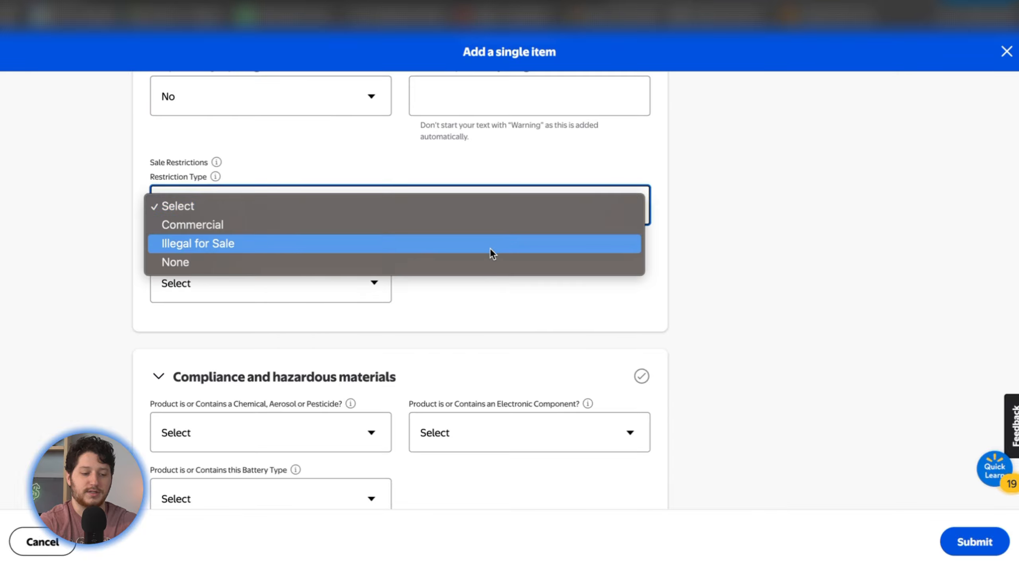
left_click(479, 259)
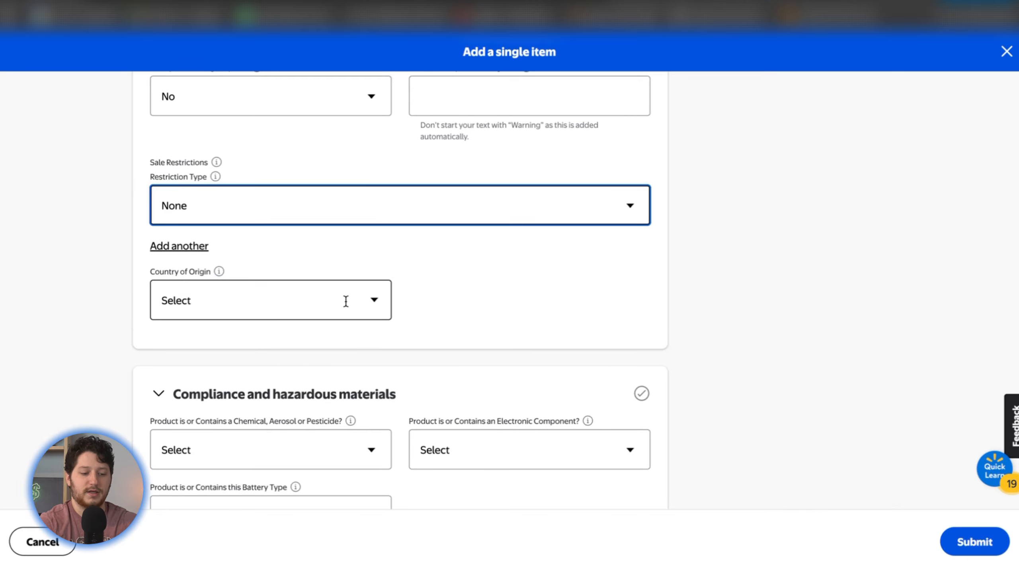
Step: Select US - United States as the item's country of origin
left_click(372, 307)
scroll(275, 412, "down", 20)
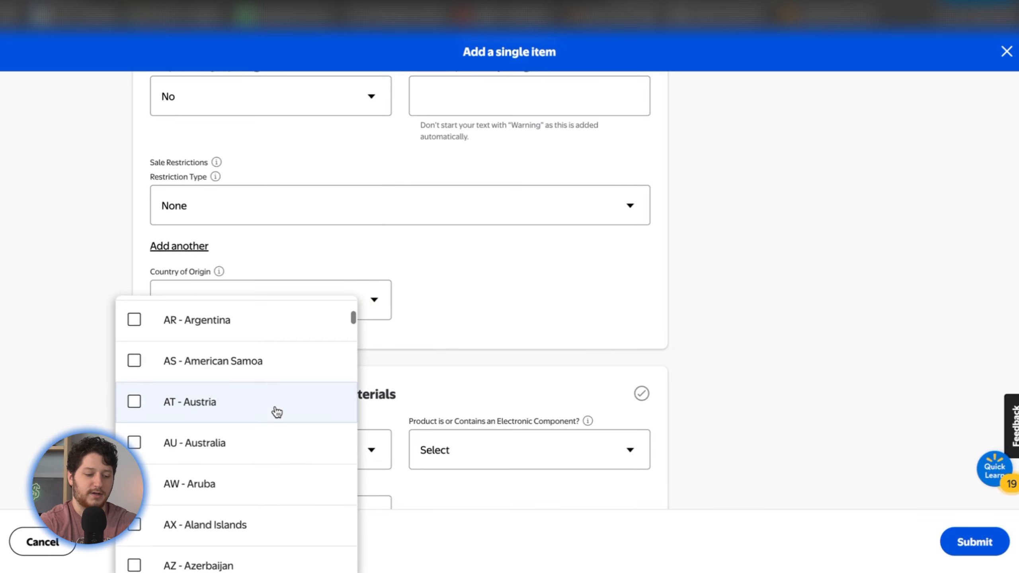
scroll(276, 412, "down", 20)
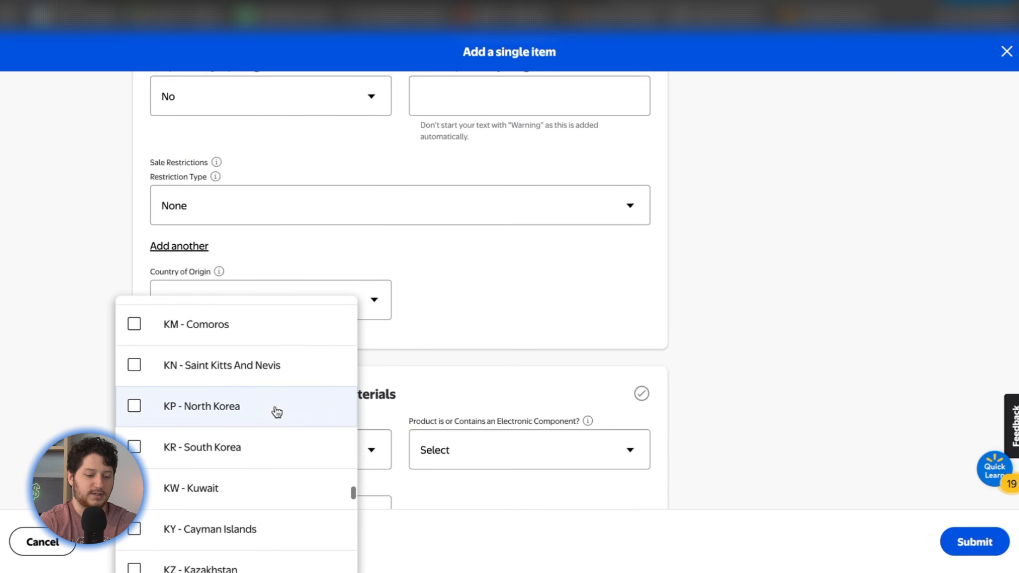
scroll(277, 412, "up", 4)
scroll(276, 412, "up", 3)
scroll(277, 412, "down", 15)
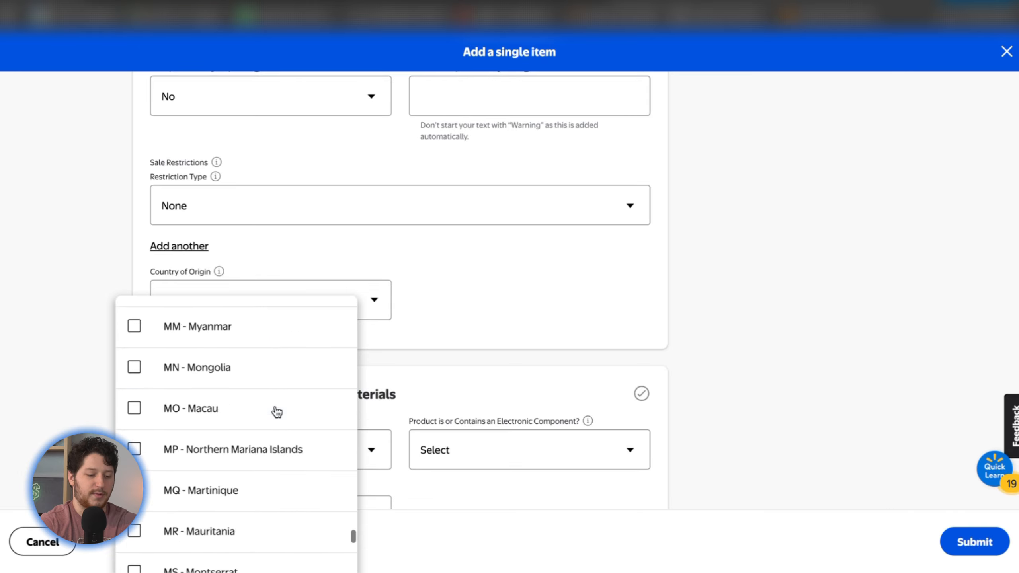
scroll(277, 412, "down", 20)
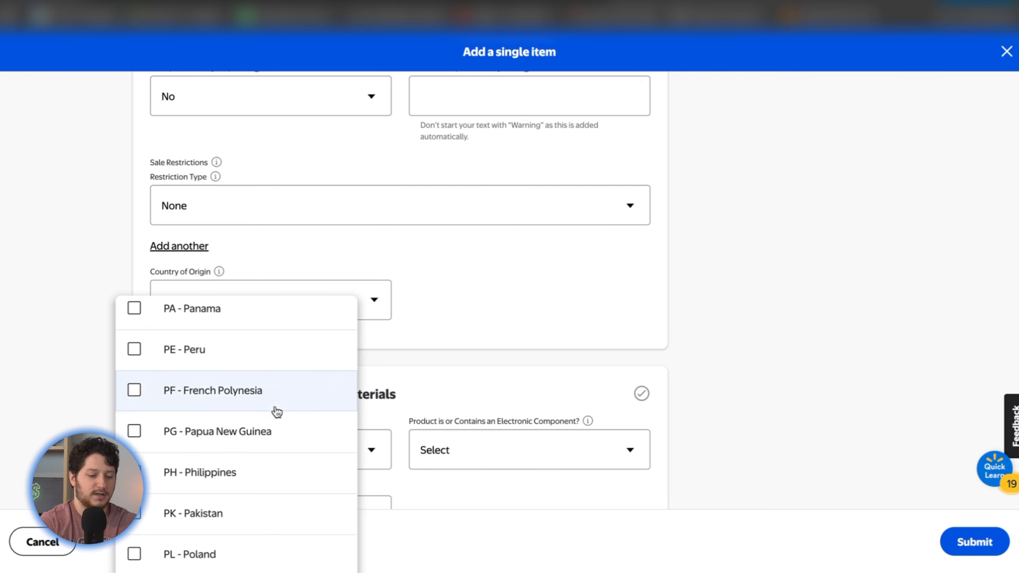
scroll(277, 412, "down", 15)
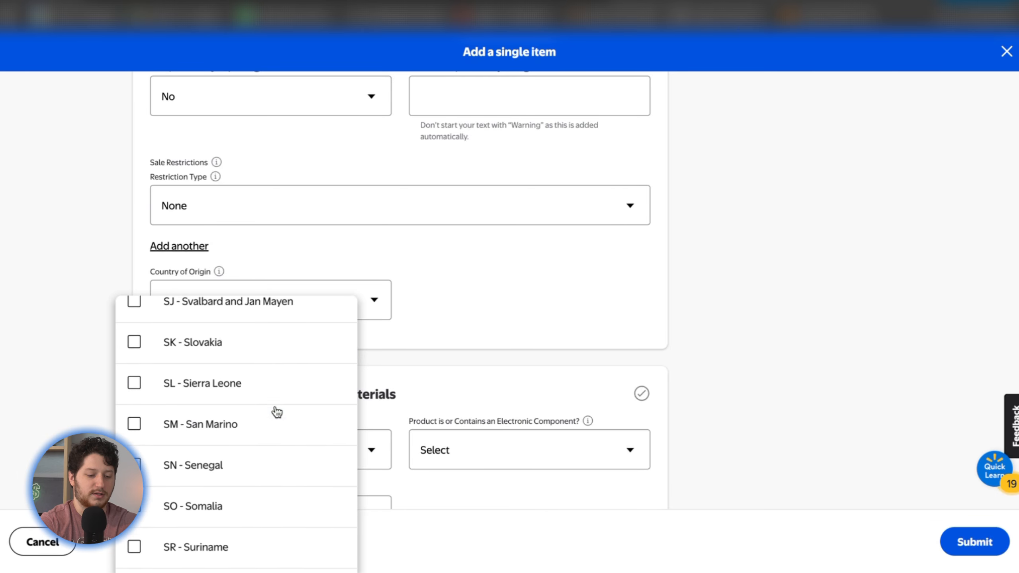
scroll(262, 501, "down", 5)
scroll(262, 500, "down", 15)
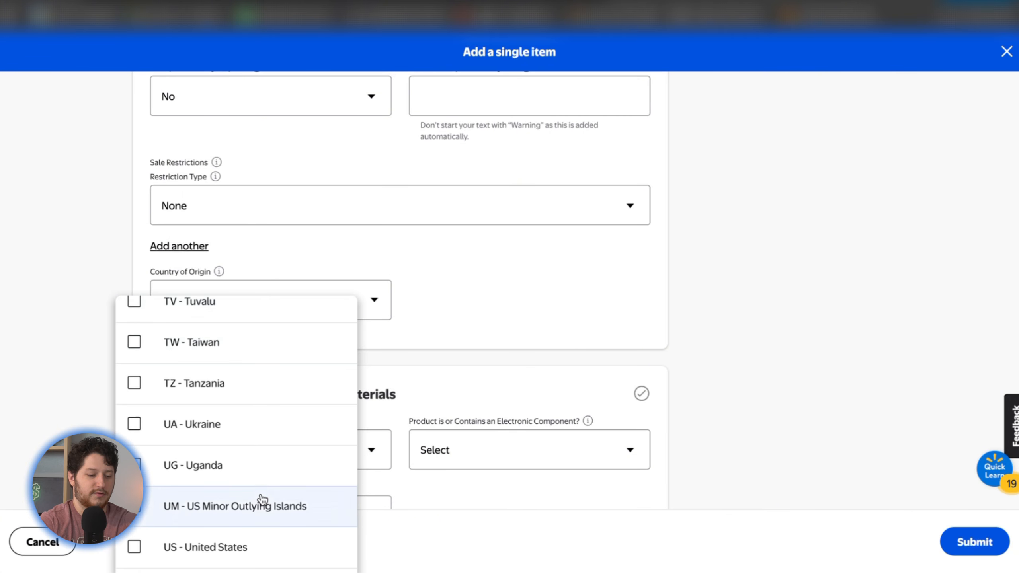
scroll(263, 500, "up", 3)
left_click(262, 465)
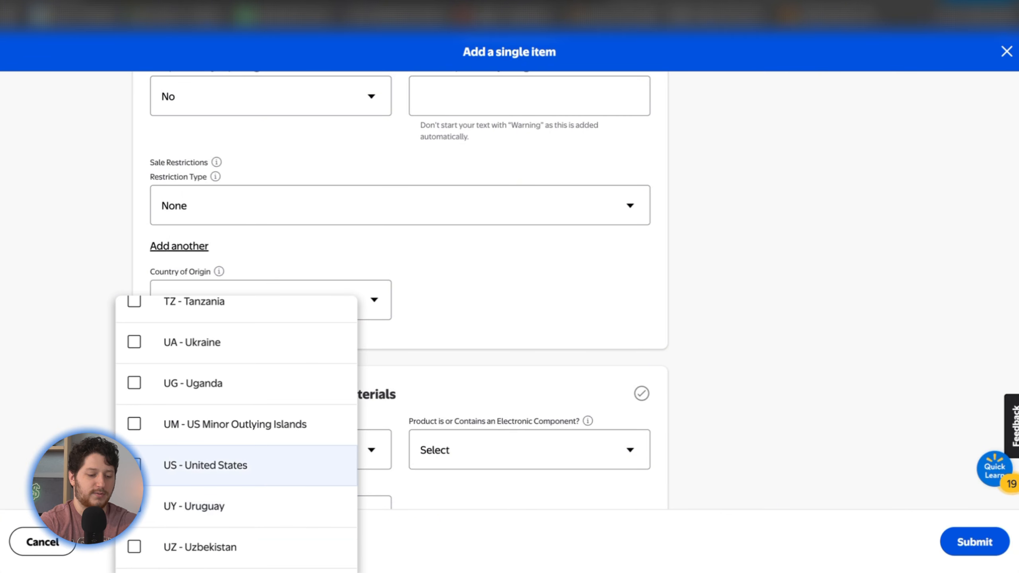
Step: Answer No for chemical, aerosol or pesticide and for electronic component, and set the battery type to Does Not Contain a Battery
left_click(58, 401)
scroll(298, 432, "down", 5)
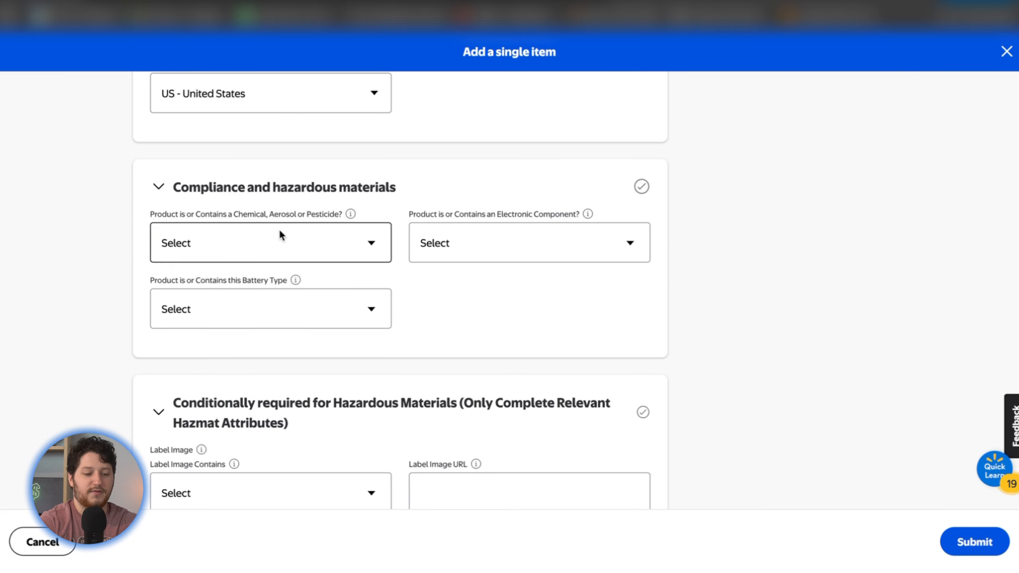
left_click(368, 241)
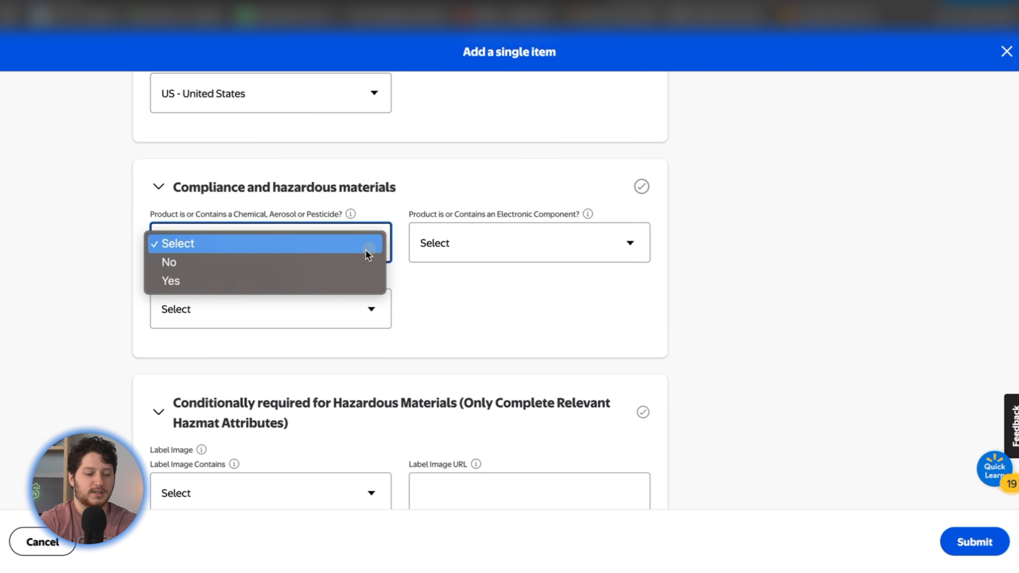
left_click(333, 270)
left_click(631, 244)
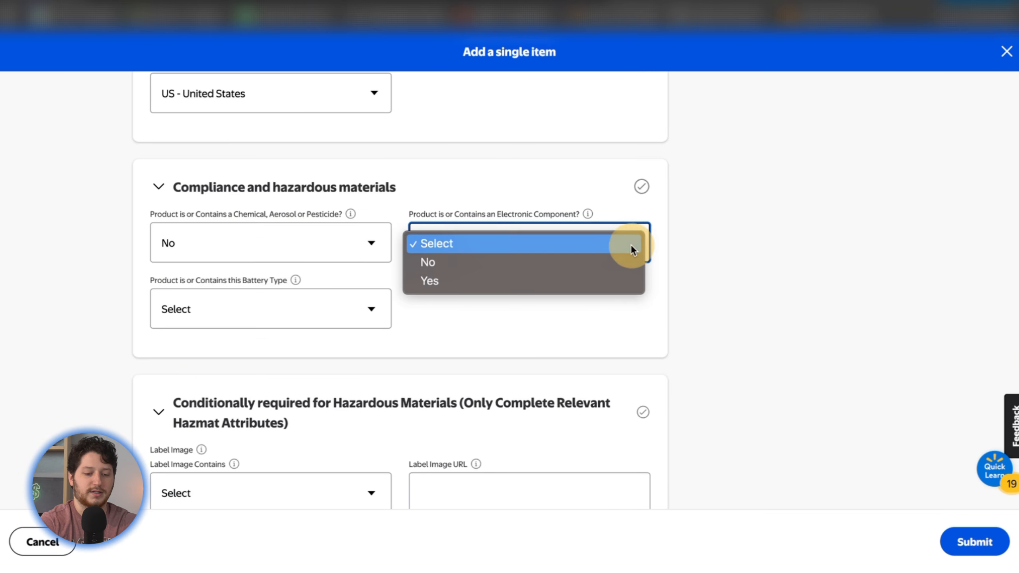
left_click(601, 261)
left_click(353, 312)
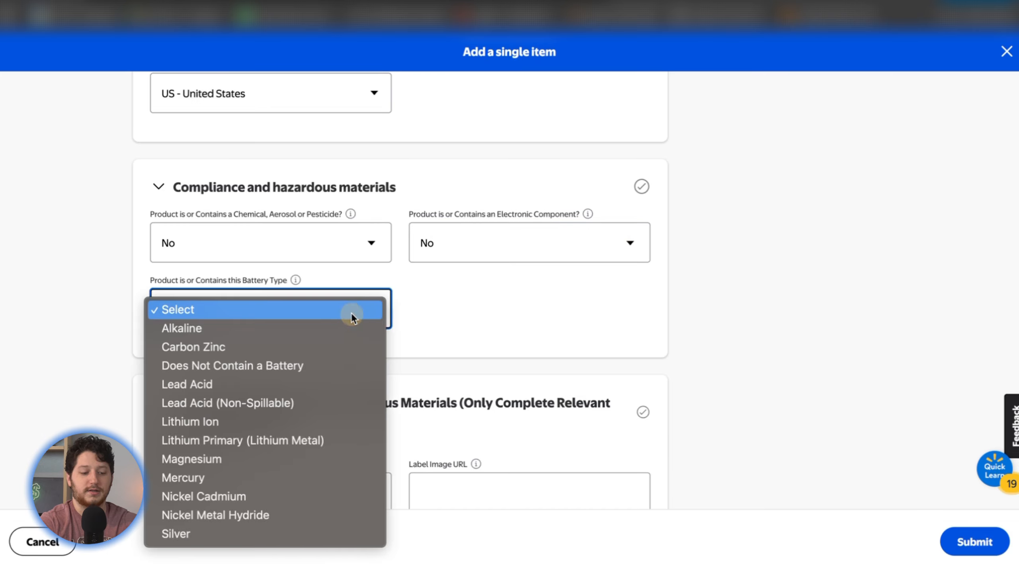
left_click(332, 374)
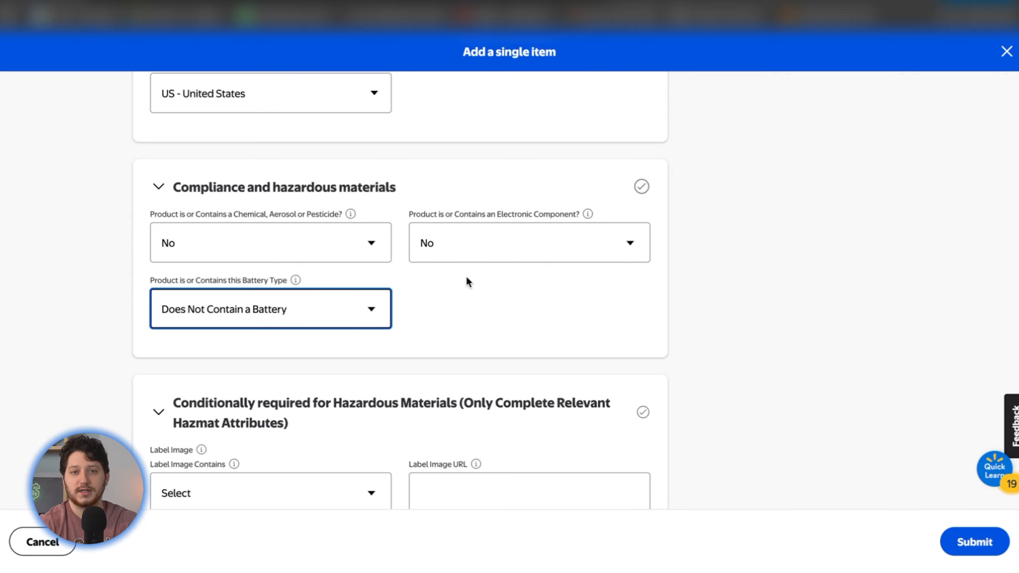
Step: Set the hazardous materials label image contents to Ingredient List
scroll(381, 240, "down", 5)
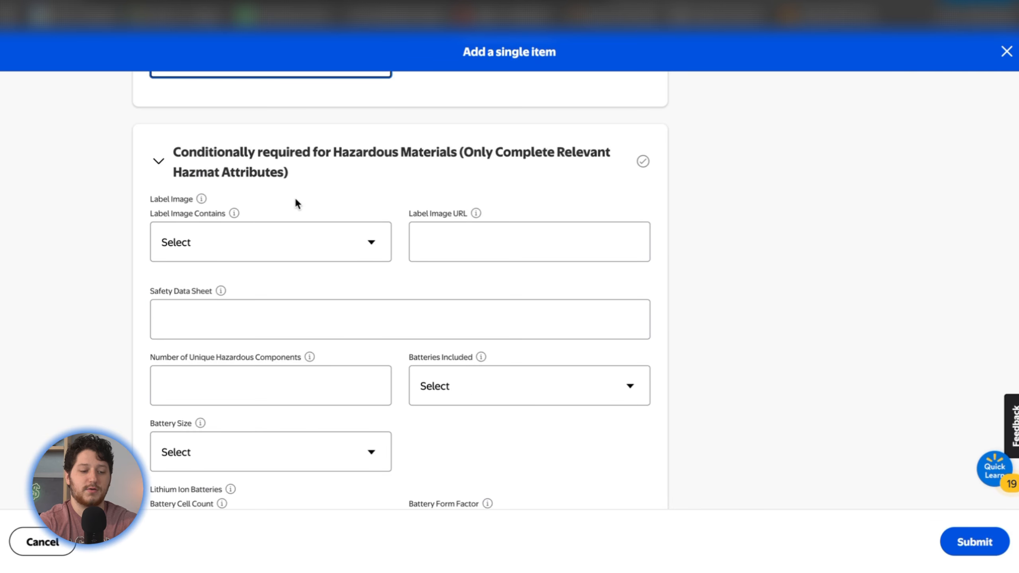
scroll(313, 172, "down", 2)
left_click(367, 163)
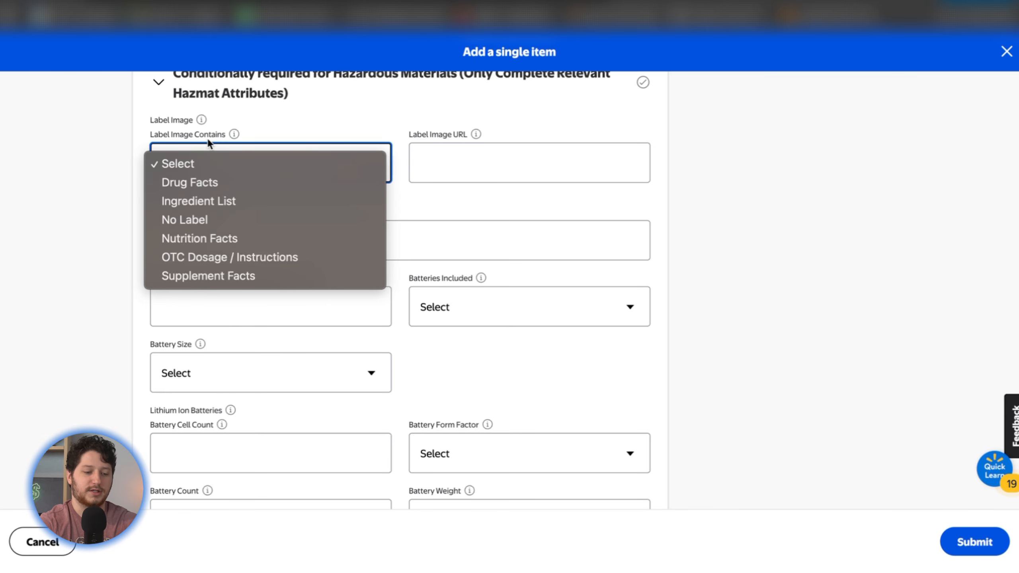
left_click(230, 201)
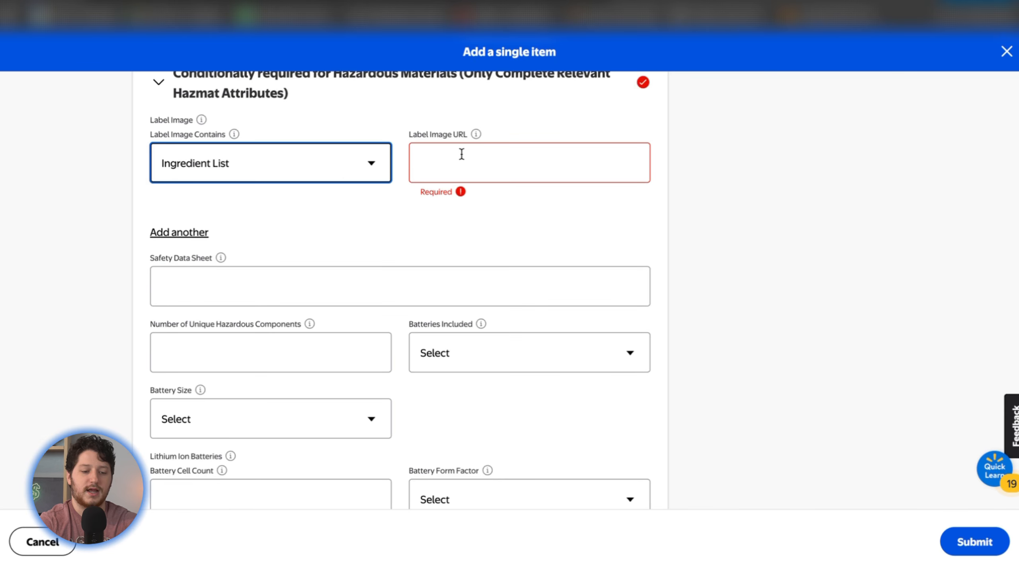
Step: Review the remaining hazardous materials and battery fields, including the unit options for net content
scroll(471, 198, "down", 3)
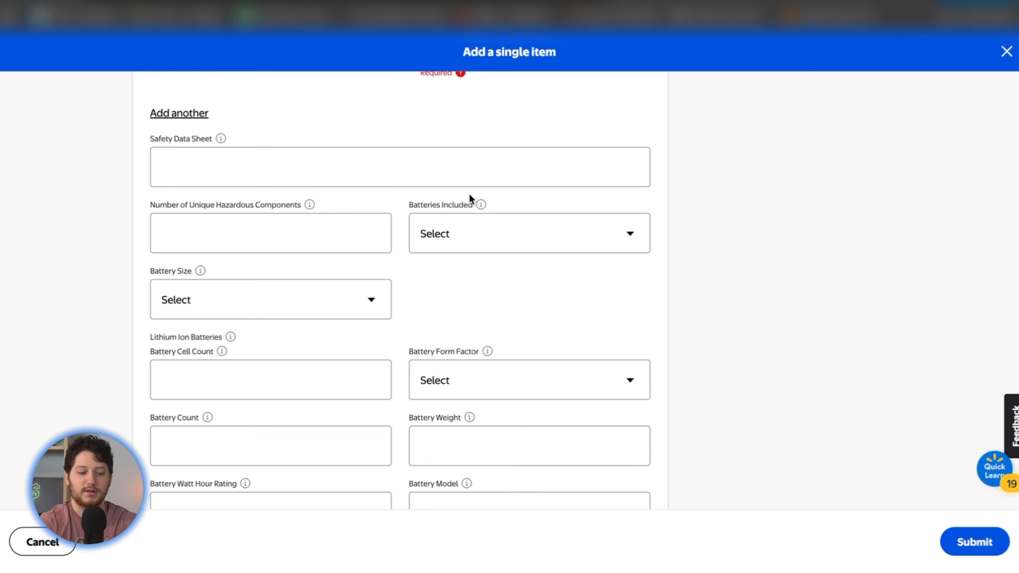
scroll(470, 197, "up", 2)
scroll(471, 199, "down", 1)
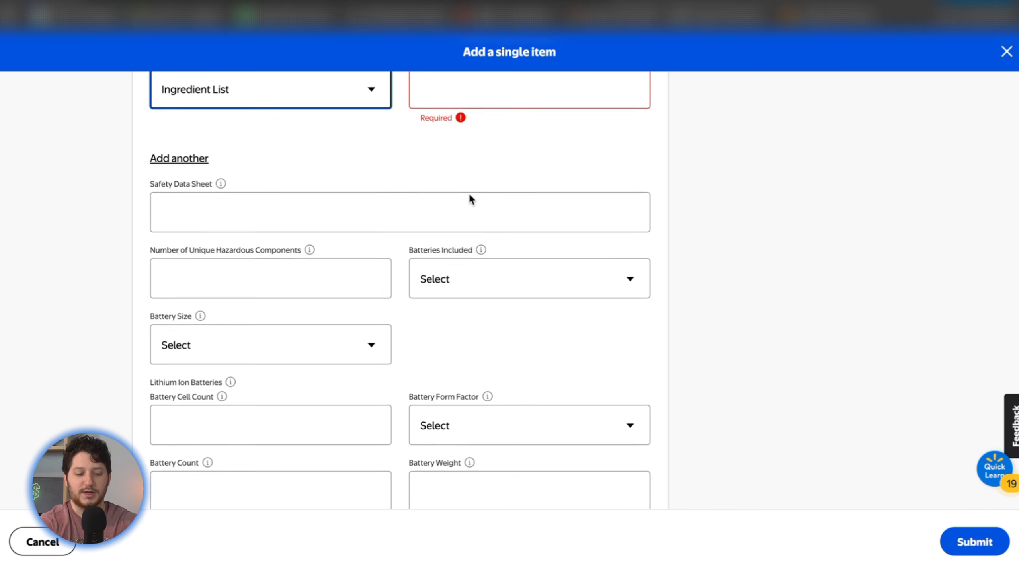
scroll(470, 194, "down", 1)
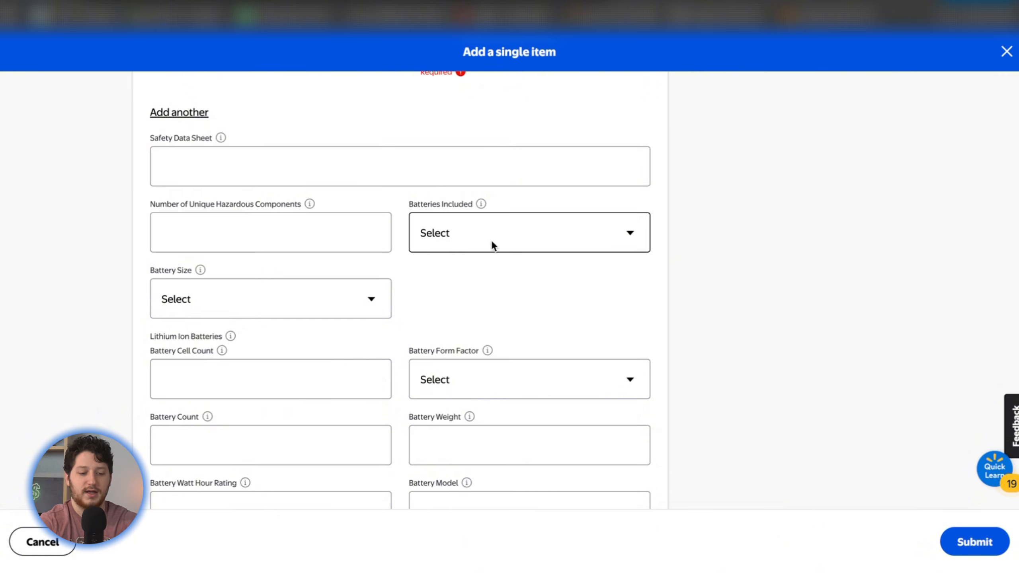
scroll(369, 323, "down", 10)
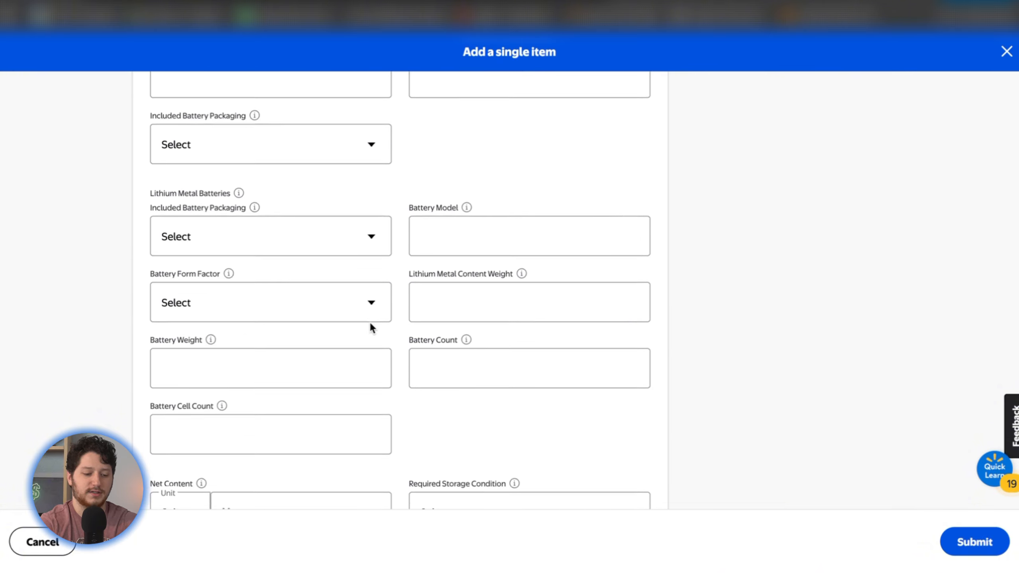
scroll(370, 324, "down", 1)
scroll(370, 323, "down", 4)
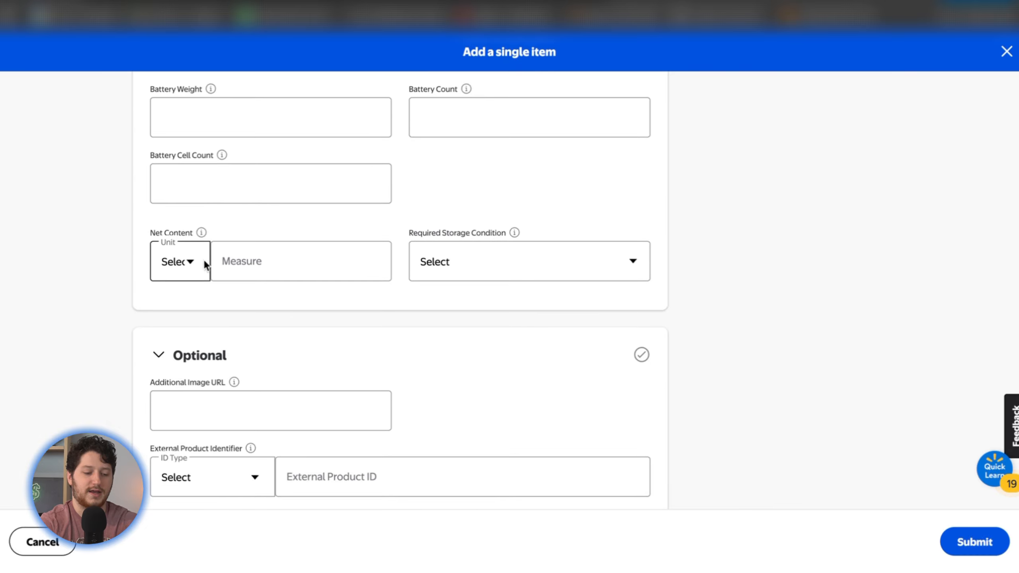
left_click(190, 264)
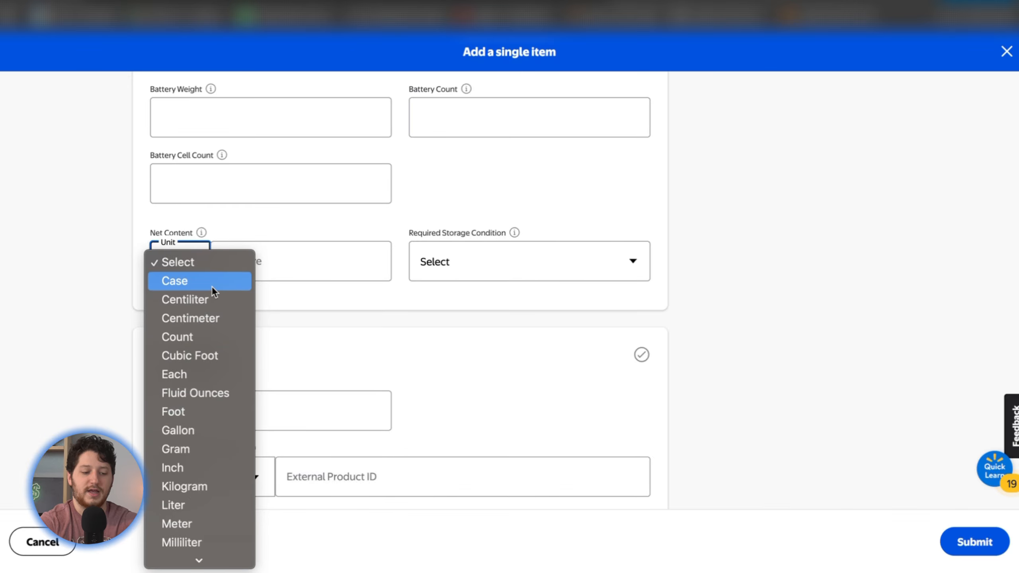
scroll(208, 383, "down", 3)
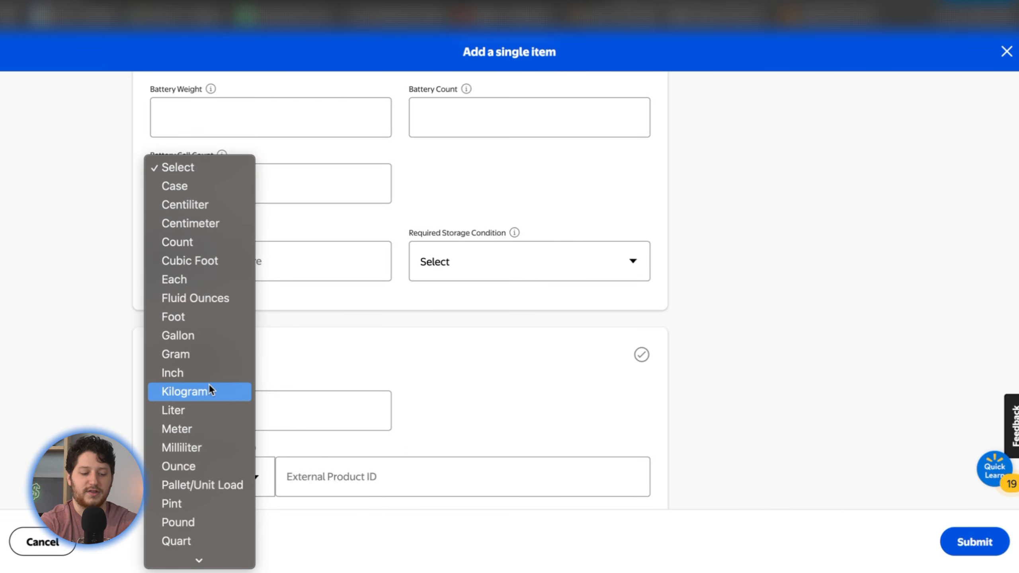
left_click(84, 400)
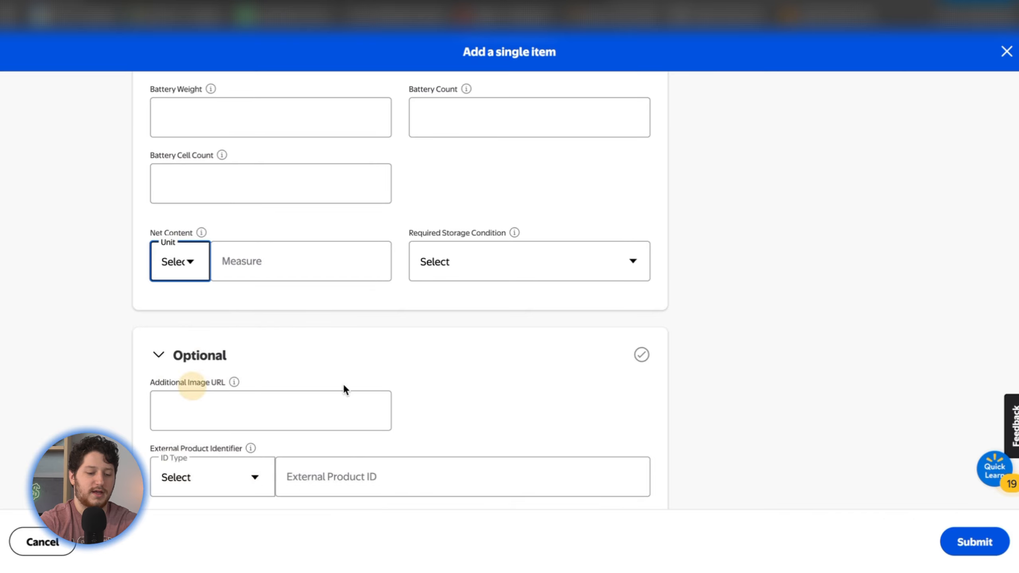
Step: Set the required storage condition to Cool & Dry Place Storage
left_click(463, 250)
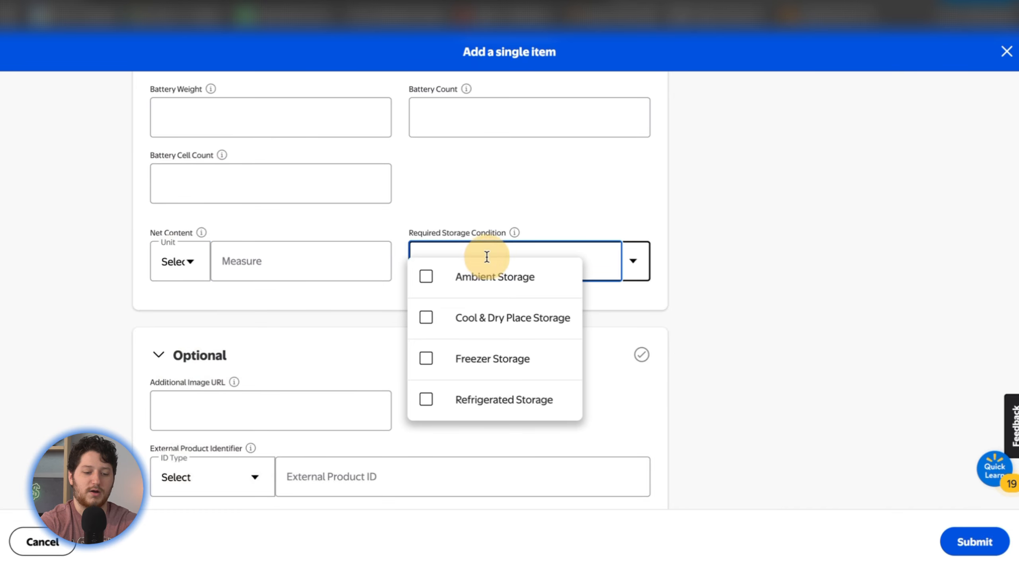
left_click(426, 318)
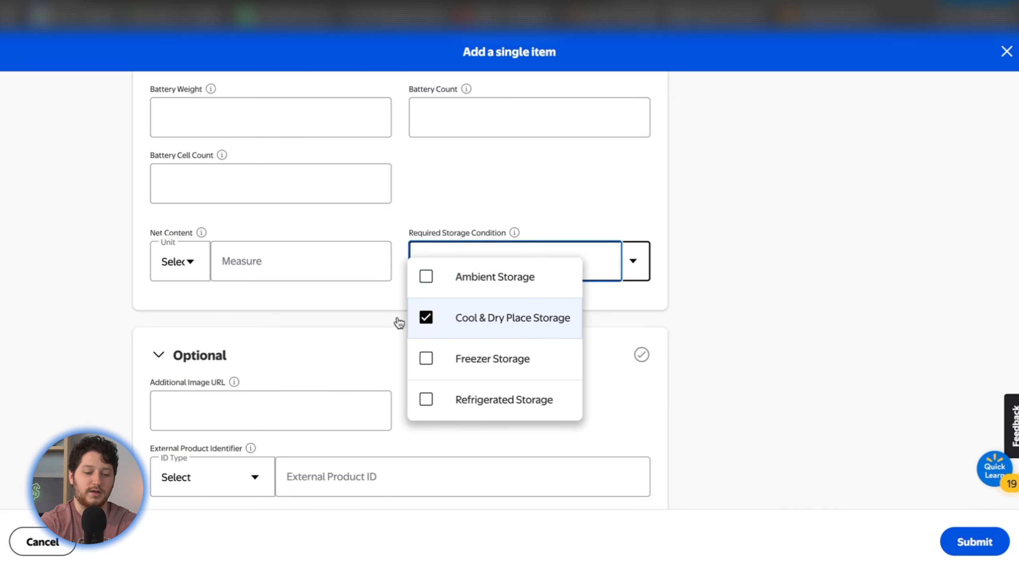
left_click(104, 285)
scroll(103, 285, "down", 5)
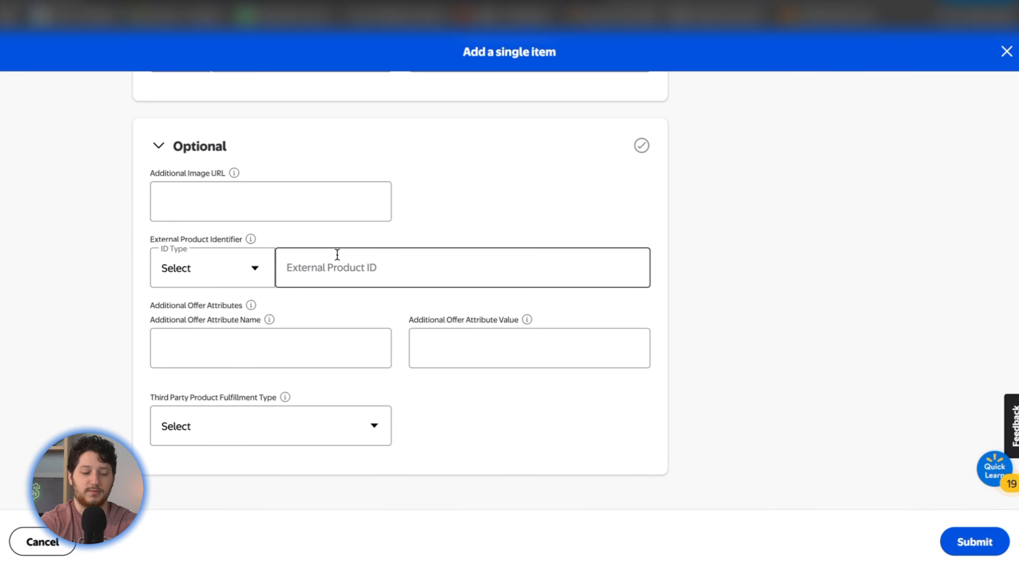
scroll(337, 255, "down", 10)
scroll(1008, 312, "up", 3)
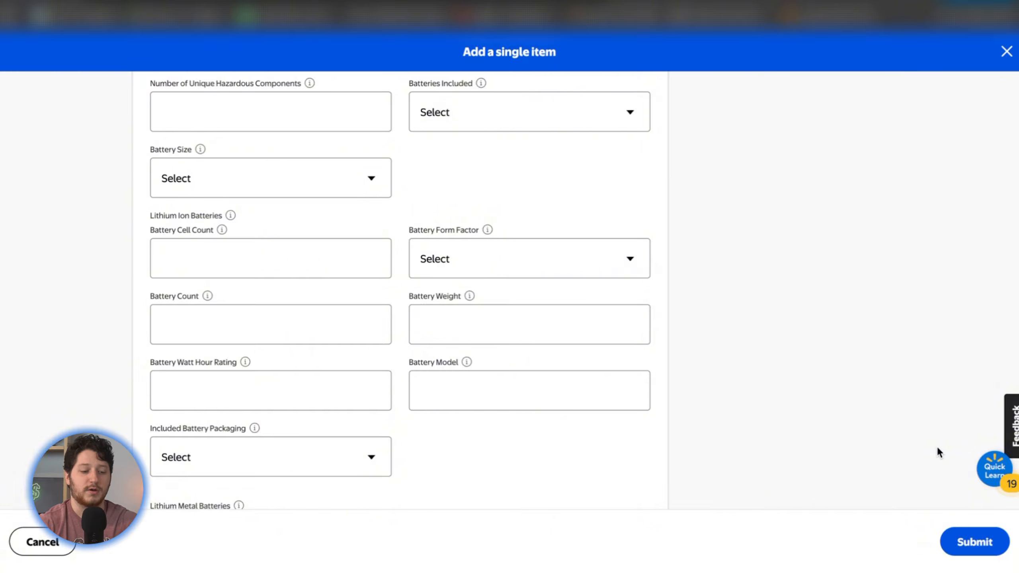
scroll(774, 391, "up", 4)
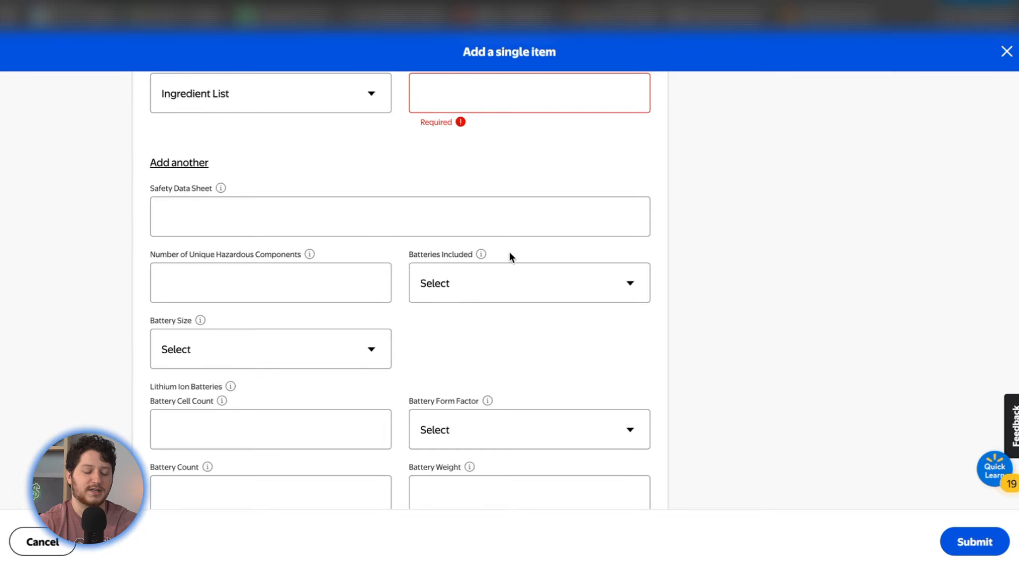
scroll(510, 255, "up", 1)
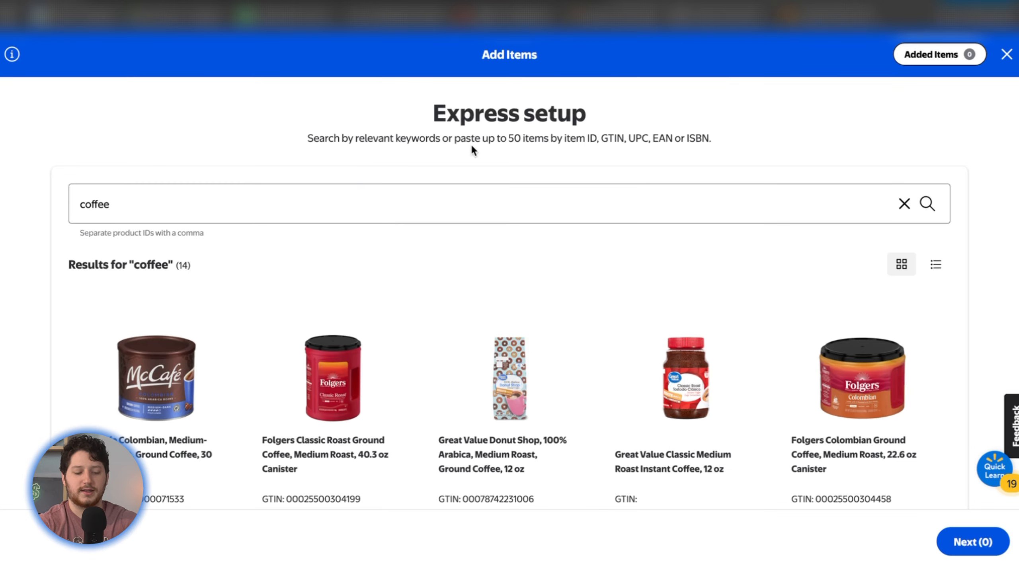
Step: Add the McCafe Colombian 30 oz, Folgers Colombian 22.6 oz and Maxwell House Original Roast 10.3 oz coffees from the Express setup results
scroll(538, 298, "down", 5)
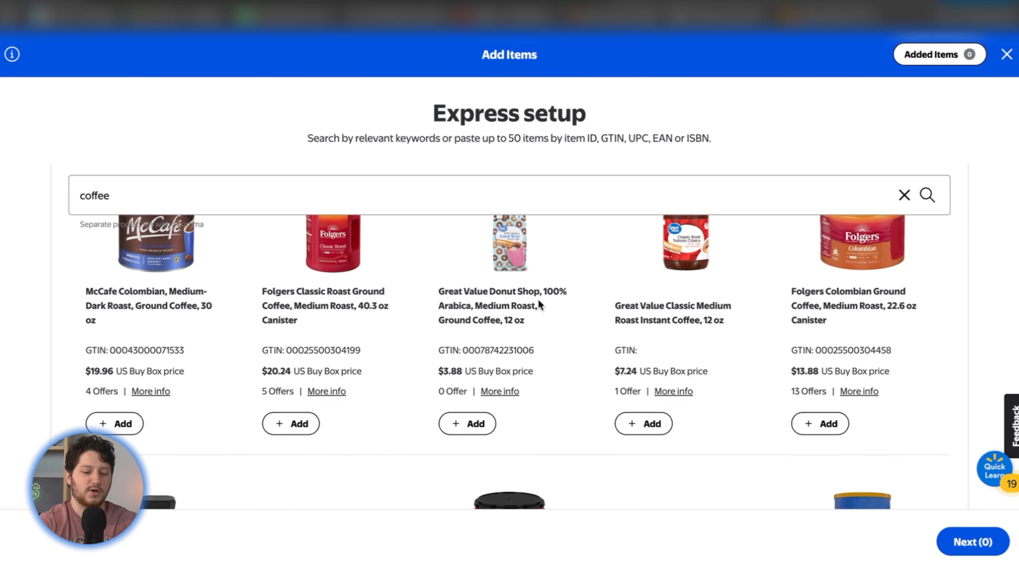
scroll(537, 301, "down", 2)
scroll(537, 301, "up", 3)
scroll(538, 301, "down", 3)
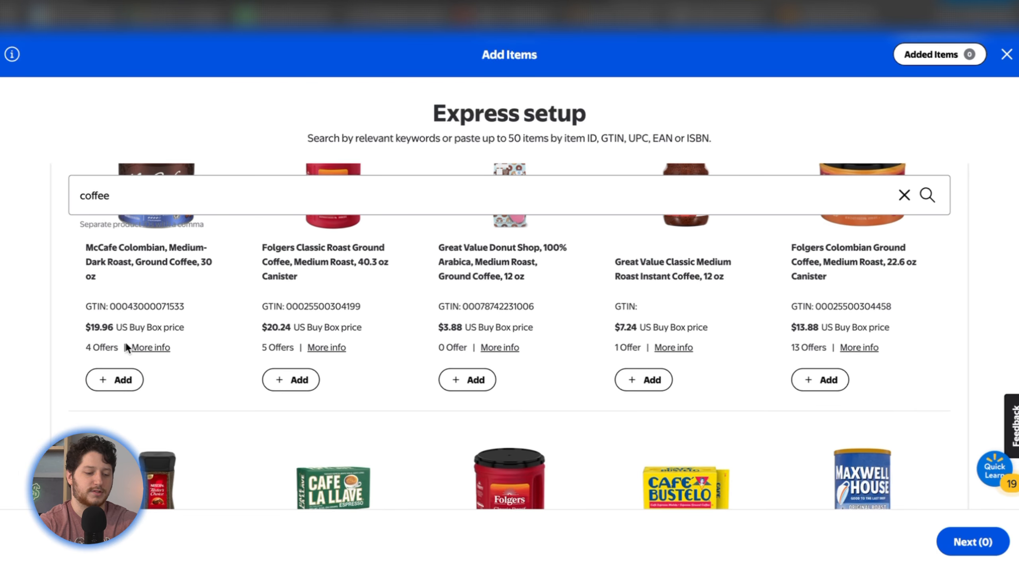
left_click(109, 380)
scroll(216, 382, "up", 1)
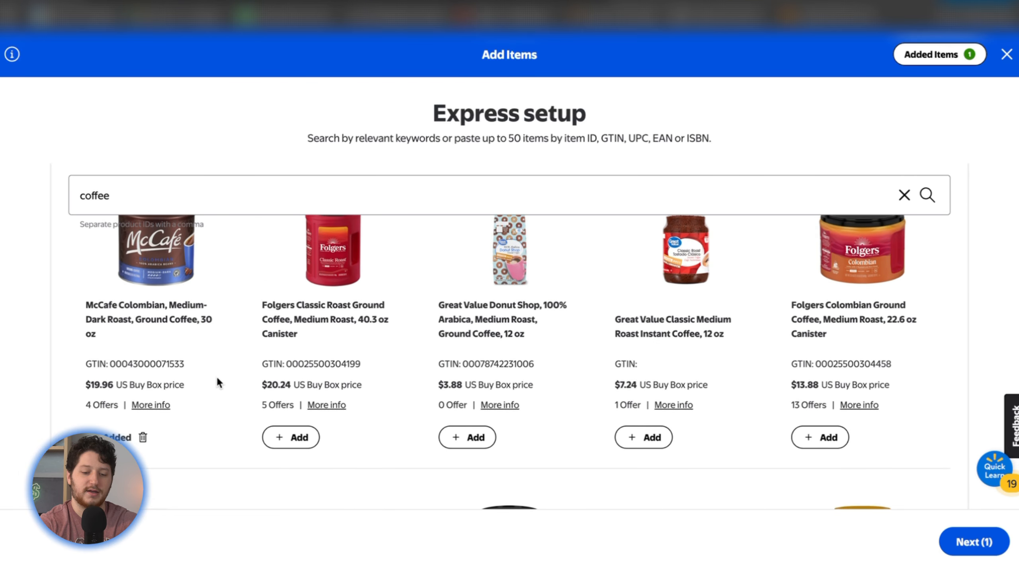
scroll(217, 379, "down", 2)
left_click(818, 350)
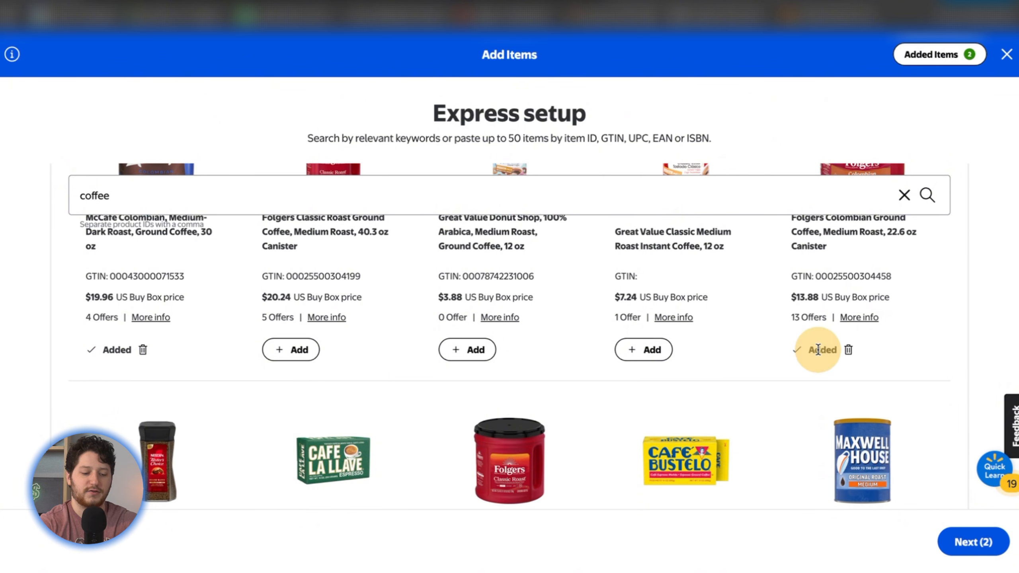
scroll(673, 359, "down", 5)
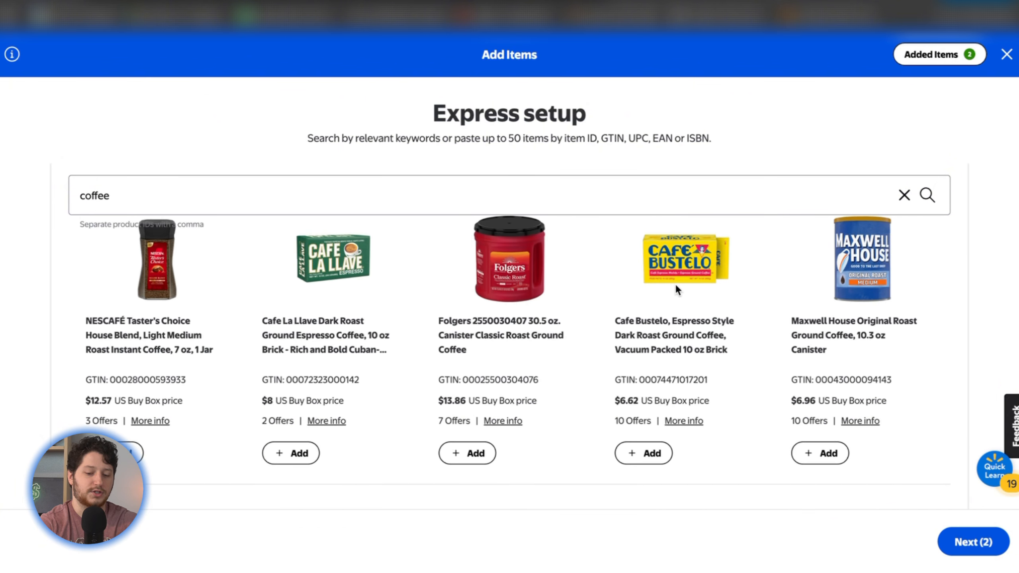
scroll(675, 283, "down", 2)
left_click(810, 385)
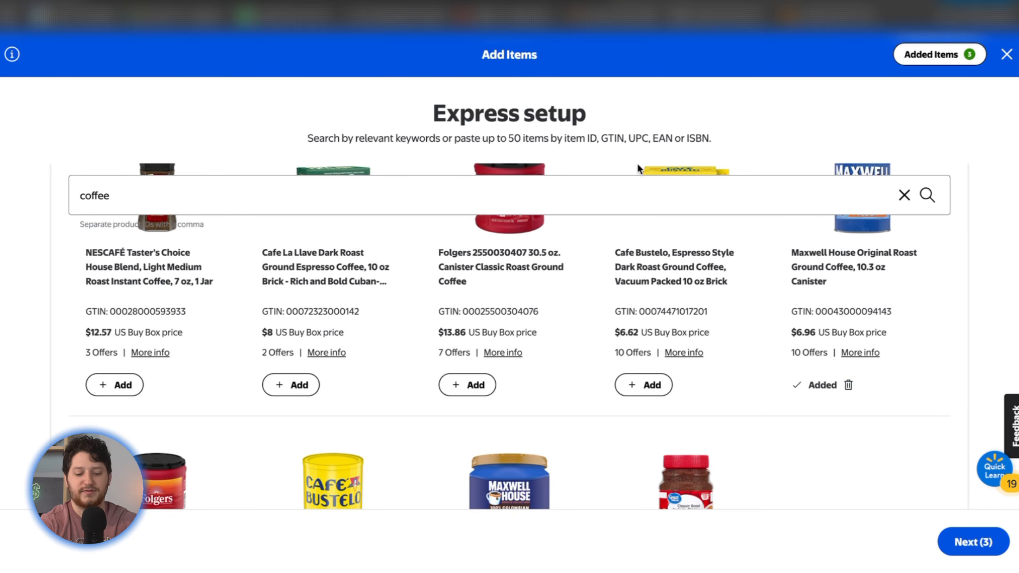
Step: Proceed with the added coffee items and apply Walmart Fulfilled as their fulfillment option
left_click(974, 542)
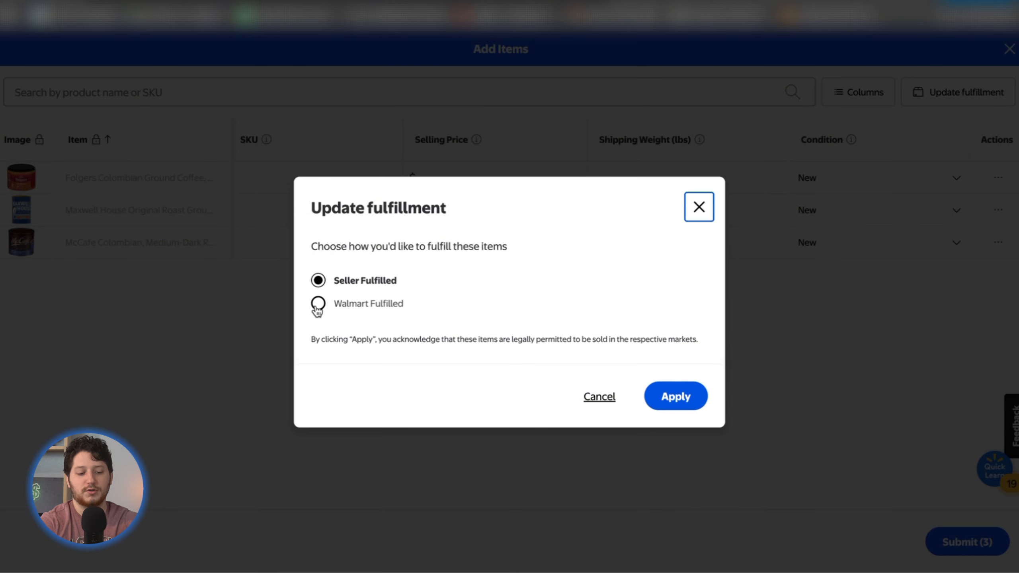
left_click(318, 303)
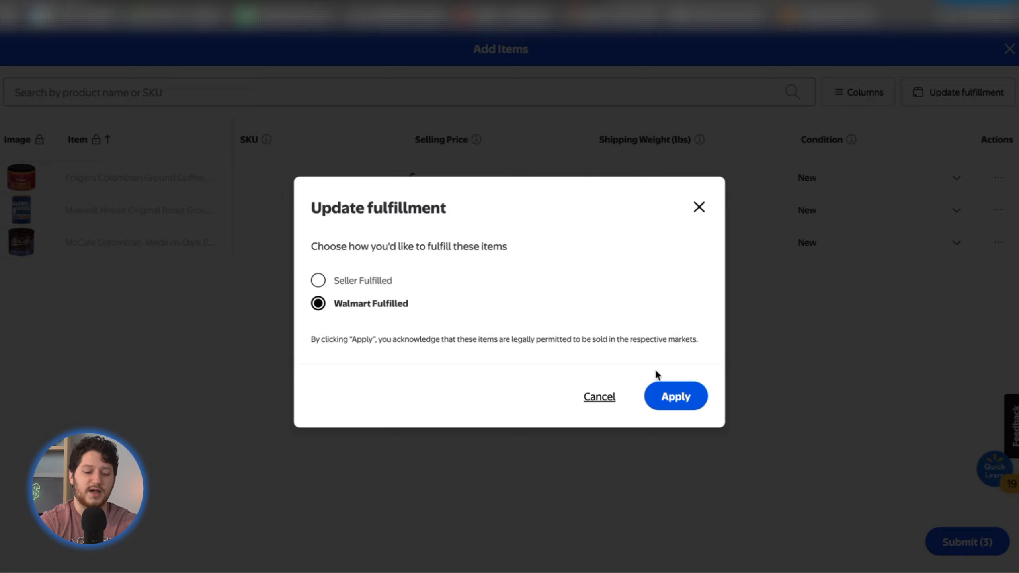
left_click(678, 397)
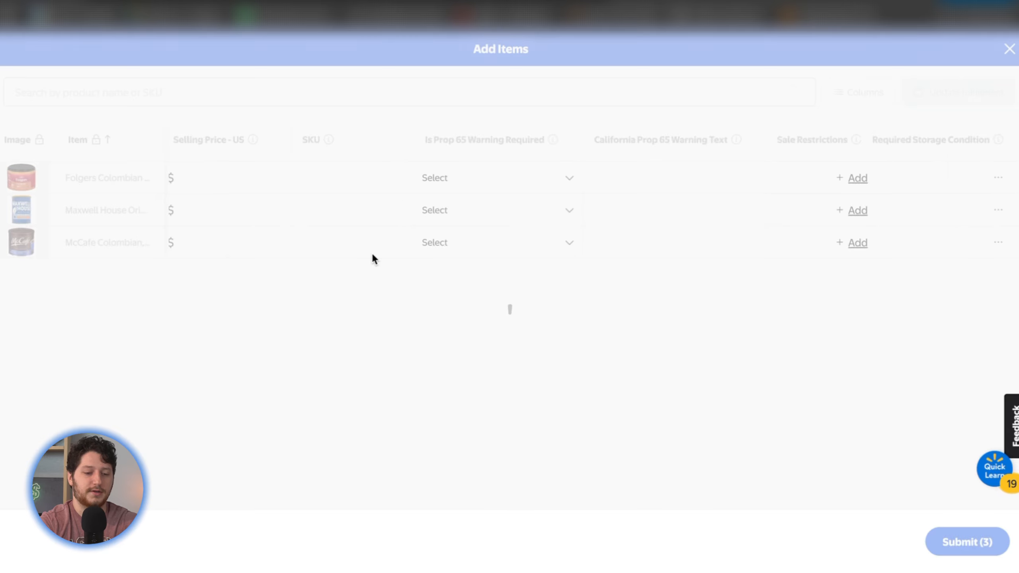
Step: Try setting the Folgers Colombian item's Prop 65 warning requirement to No, and reset it to Select
scroll(599, 245, "right", 10)
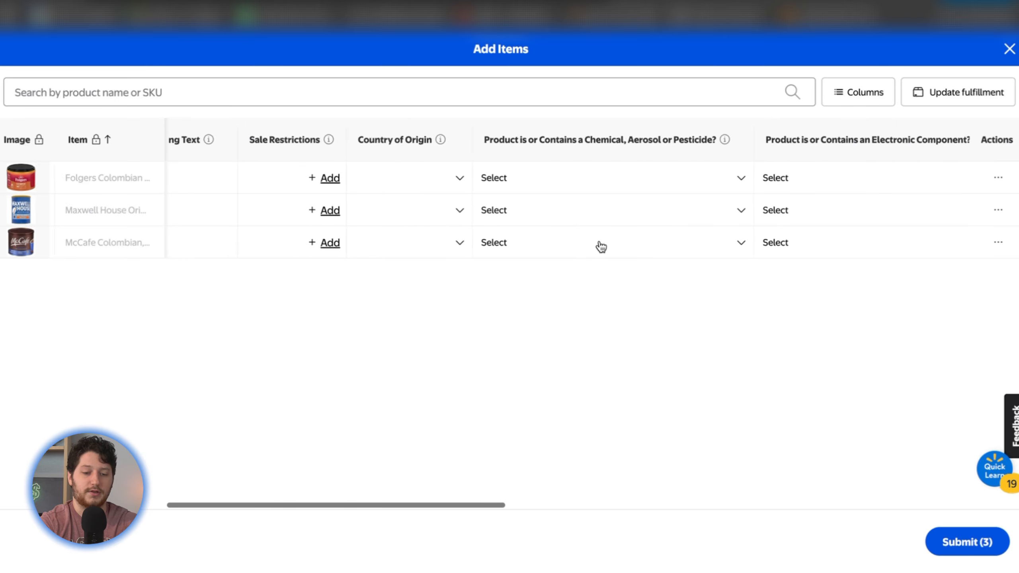
scroll(601, 246, "left", 7)
scroll(601, 246, "left", 3)
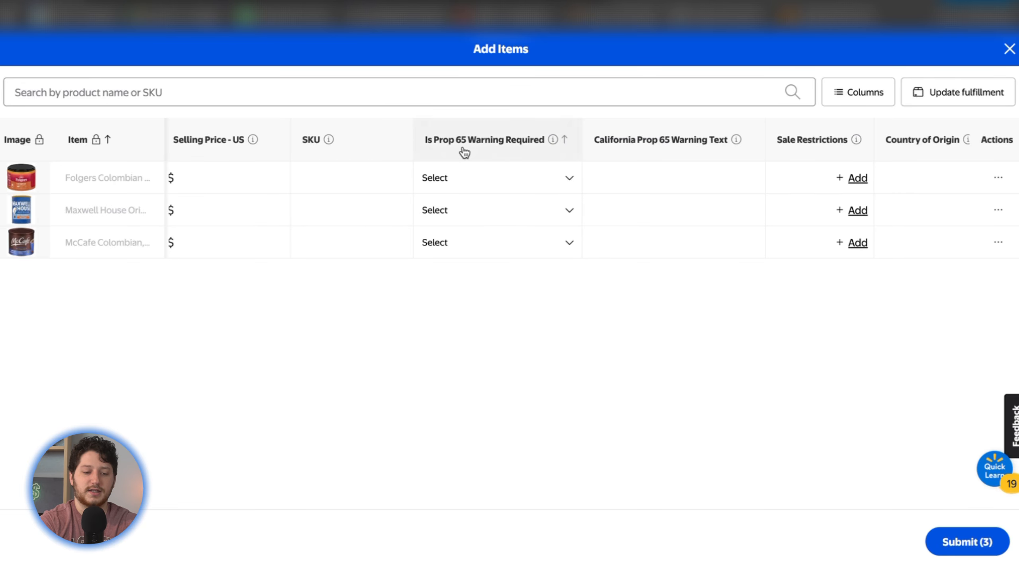
left_click(570, 179)
left_click(480, 211)
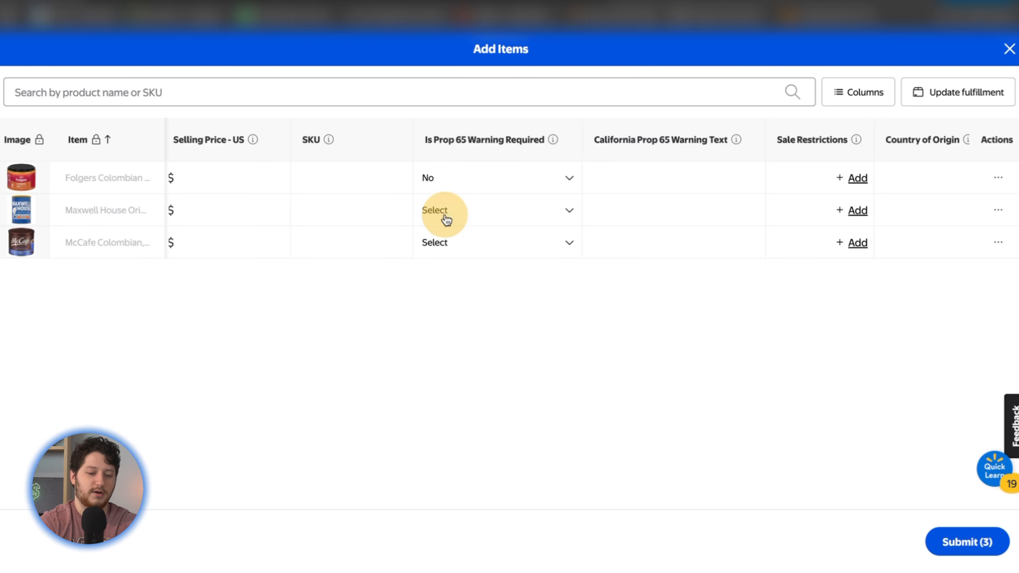
left_click(483, 182)
left_click(468, 224)
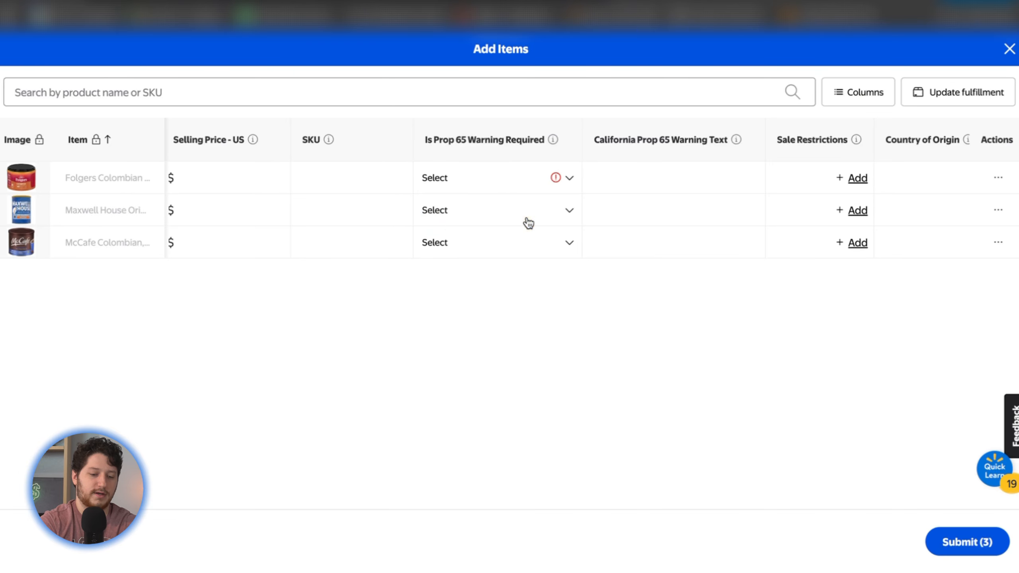
Step: Set the Prop 65 warning requirement to No for the Maxwell House, Folgers Colombian and McCafe Colombian items
left_click(526, 221)
left_click(451, 261)
left_click(497, 208)
left_click(490, 182)
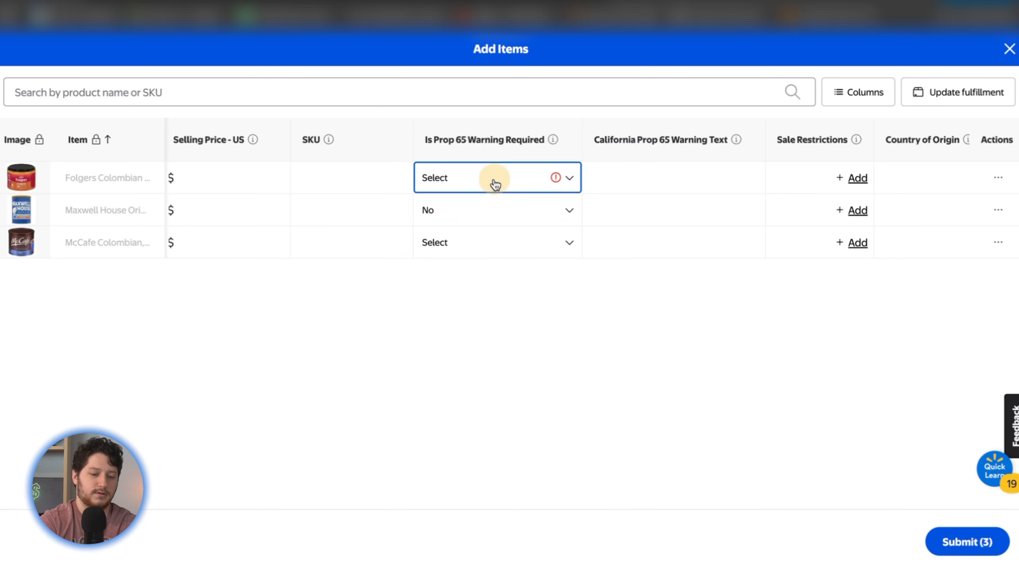
left_click(464, 218)
left_click(543, 250)
left_click(450, 282)
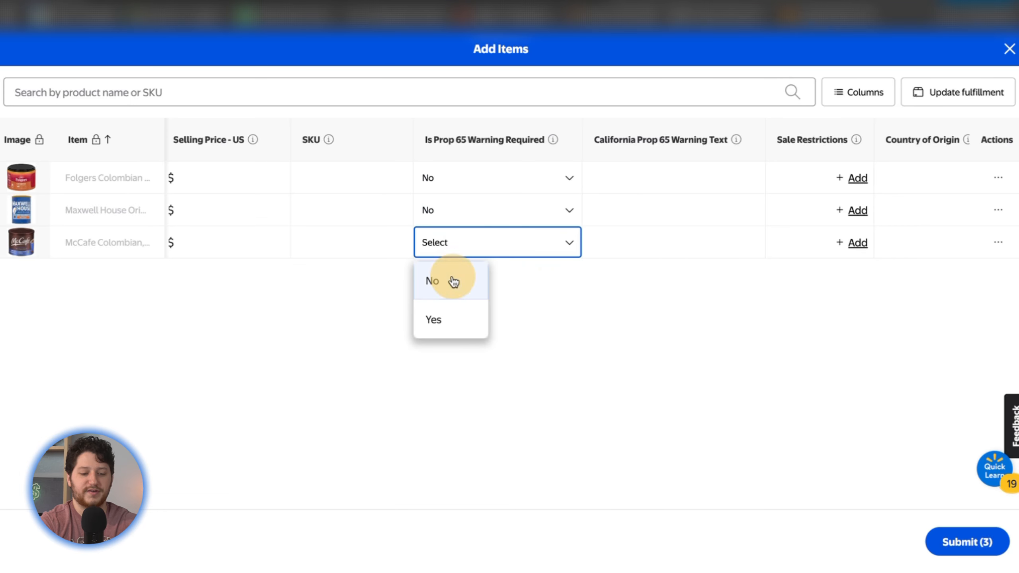
left_click(523, 250)
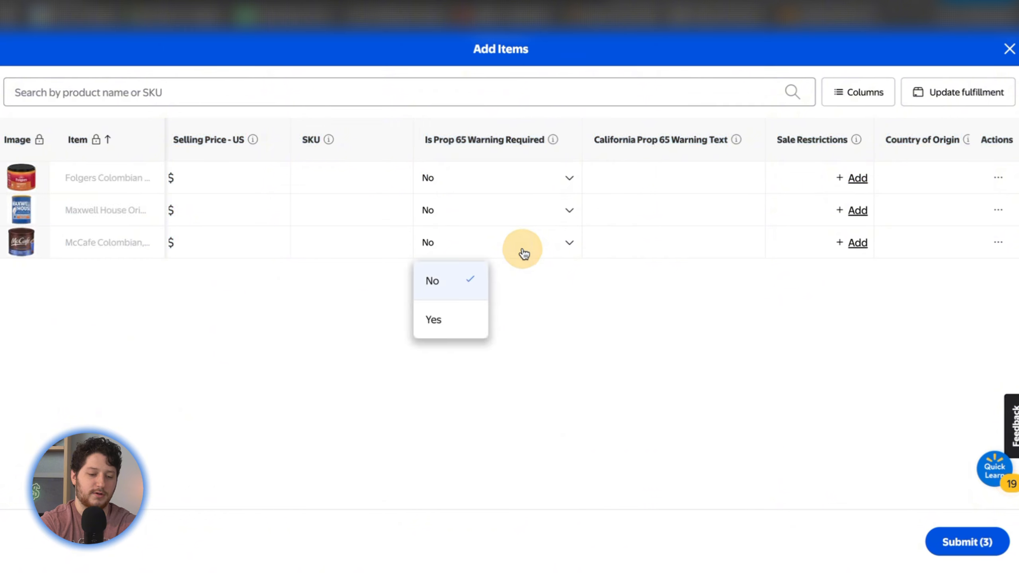
left_click(578, 285)
Step: Add a sale restriction of type None to the Folgers Colombian item and submit it
scroll(590, 207, "right", 1)
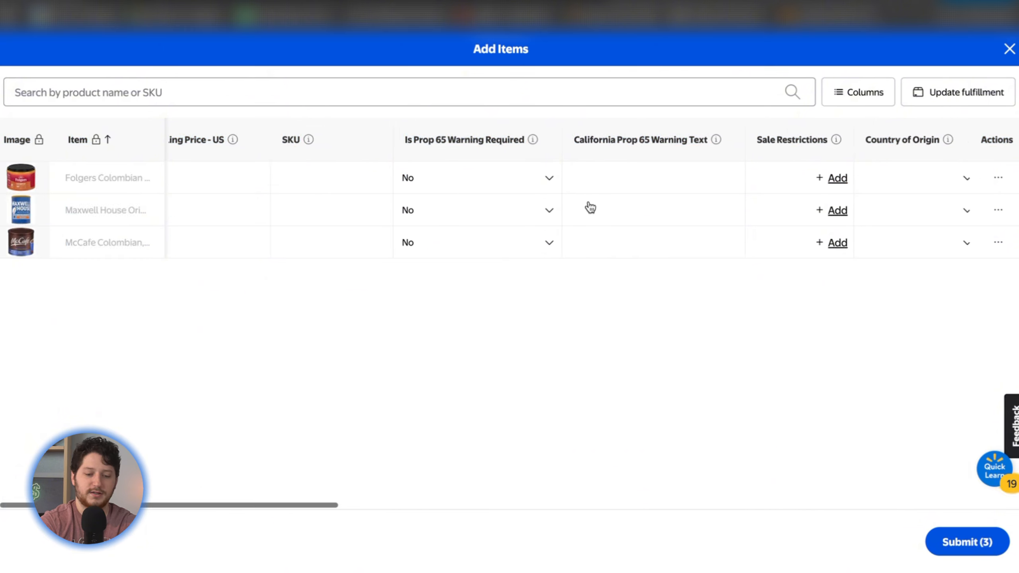
scroll(590, 208, "right", 5)
mouse_move(524, 155)
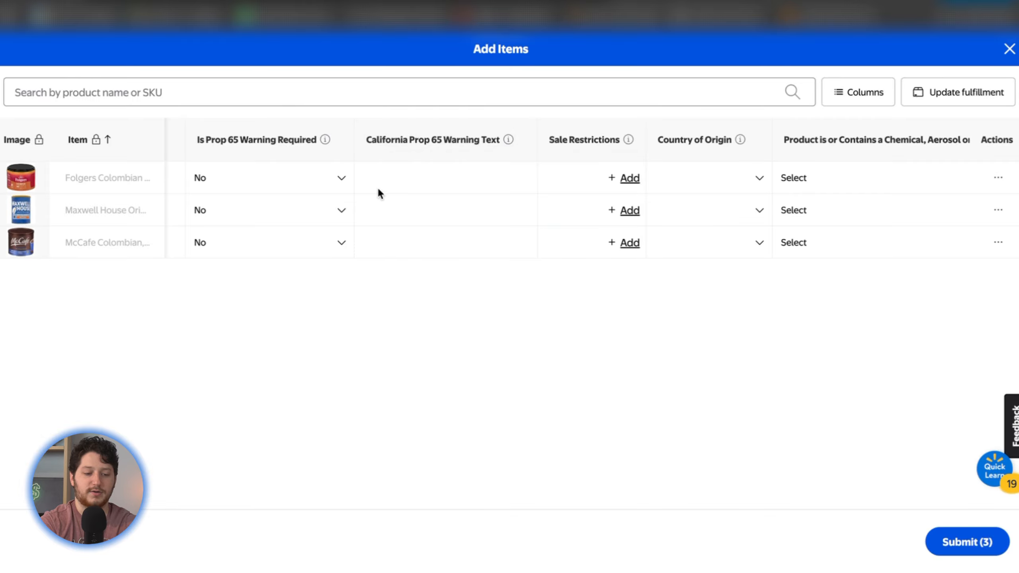
scroll(607, 197, "right", 1)
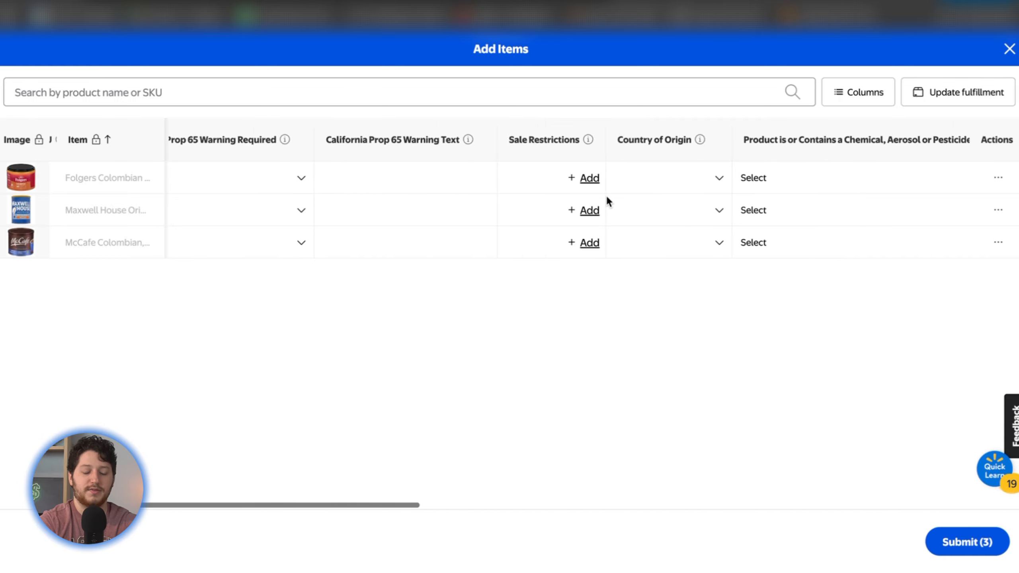
scroll(608, 198, "right", 2)
left_click(525, 178)
left_click(369, 301)
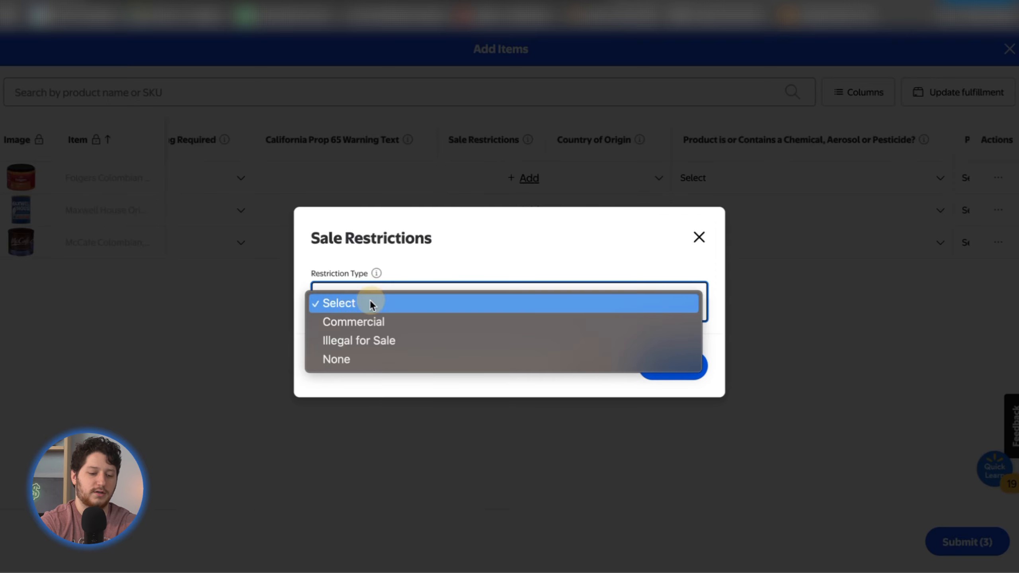
left_click(340, 358)
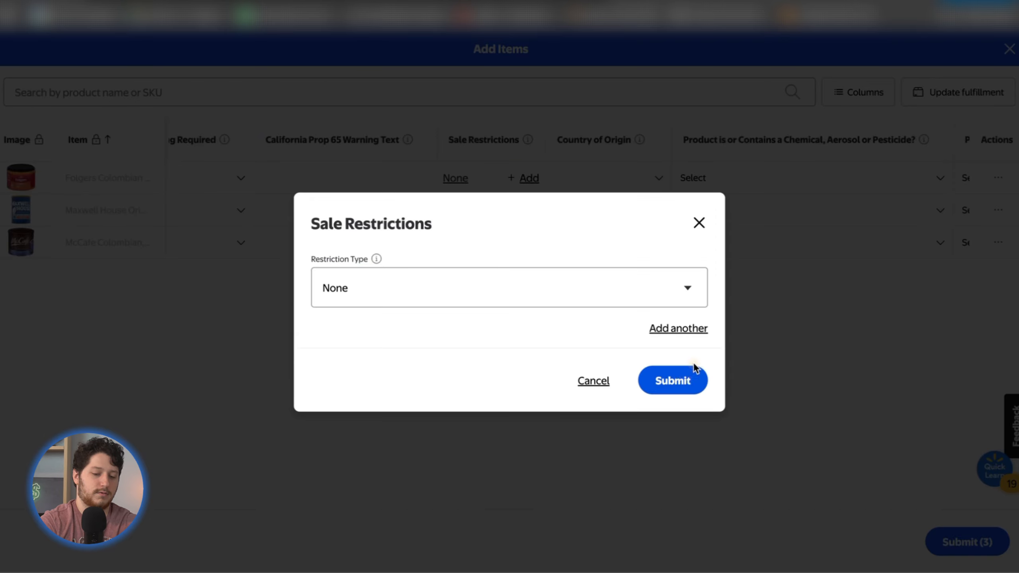
left_click(676, 380)
left_click(656, 180)
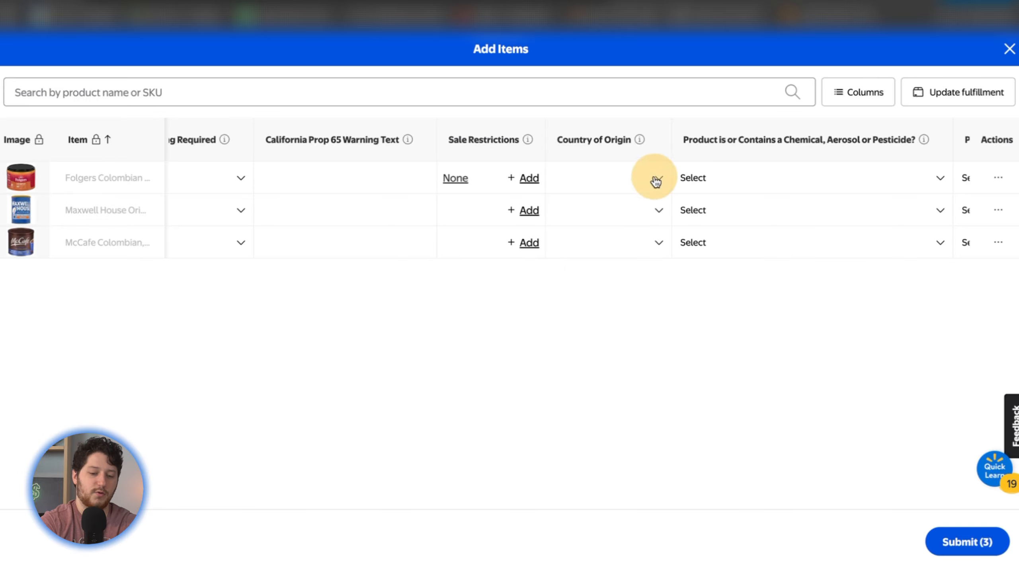
scroll(642, 257, "down", 1)
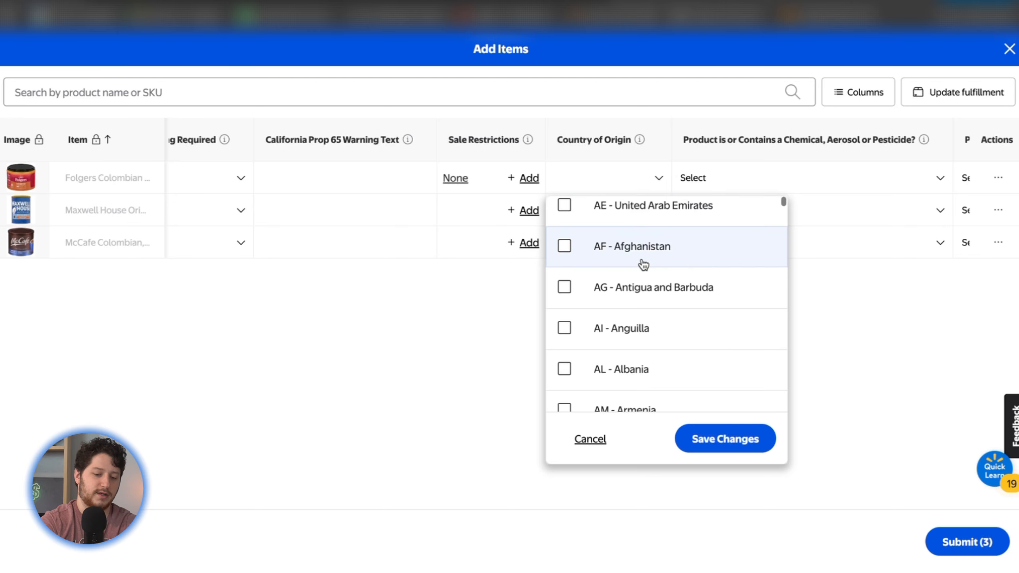
left_click(610, 260)
left_click(827, 328)
Step: Answer whether the Folgers Colombian item is or contains a chemical, aerosol or pesticide
scroll(826, 330, "right", 5)
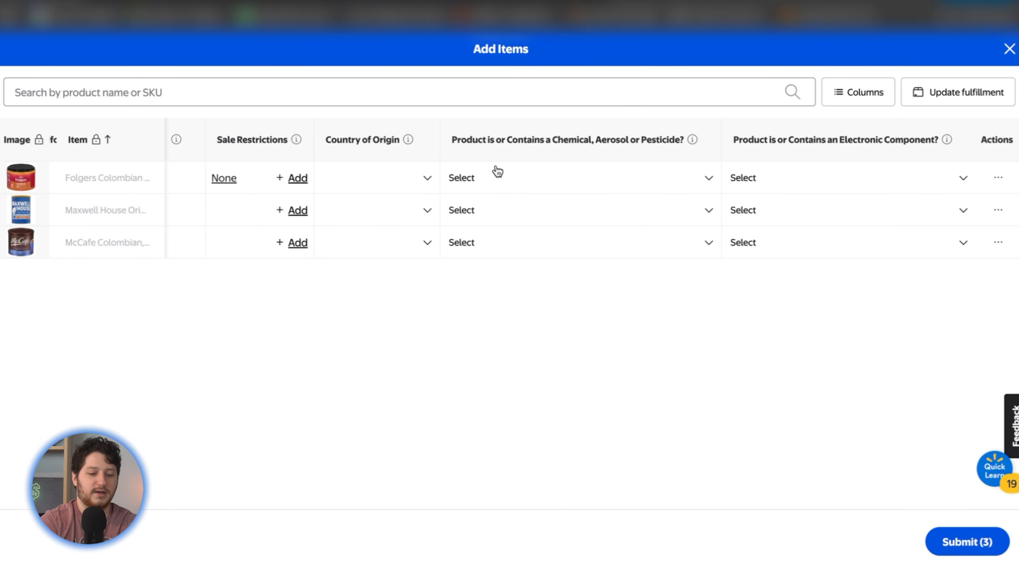
left_click(690, 180)
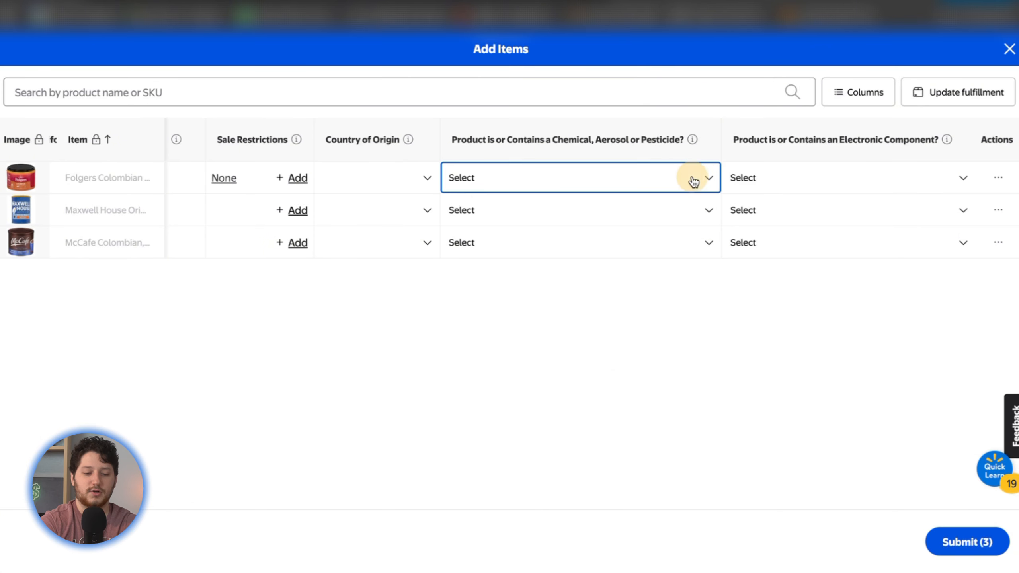
left_click(462, 217)
Step: Review the remaining electronics, battery, hazard, net content and storage columns, plus the fulfillment options for the three items
scroll(697, 223, "right", 2)
scroll(698, 222, "right", 10)
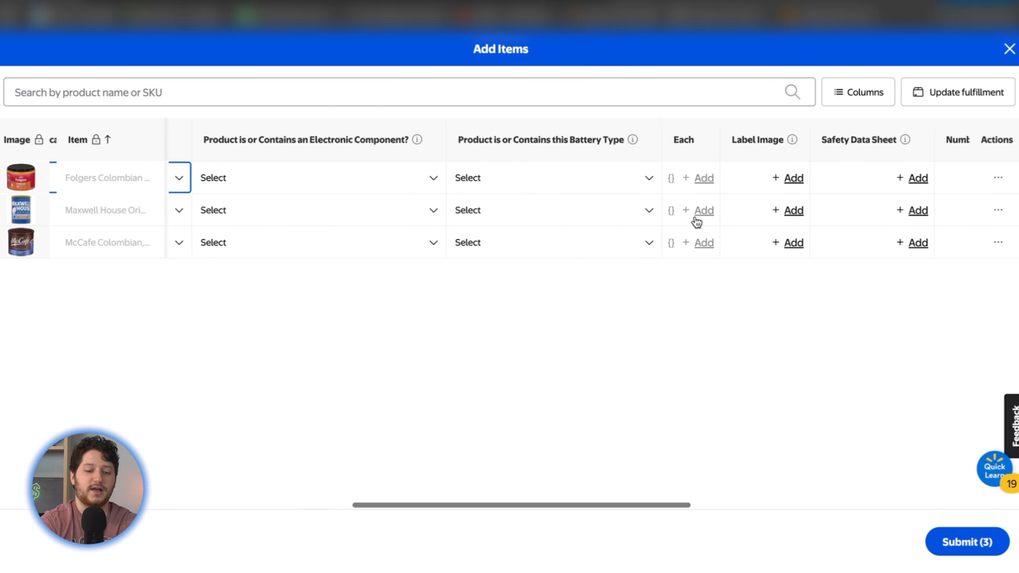
scroll(697, 222, "left", 3)
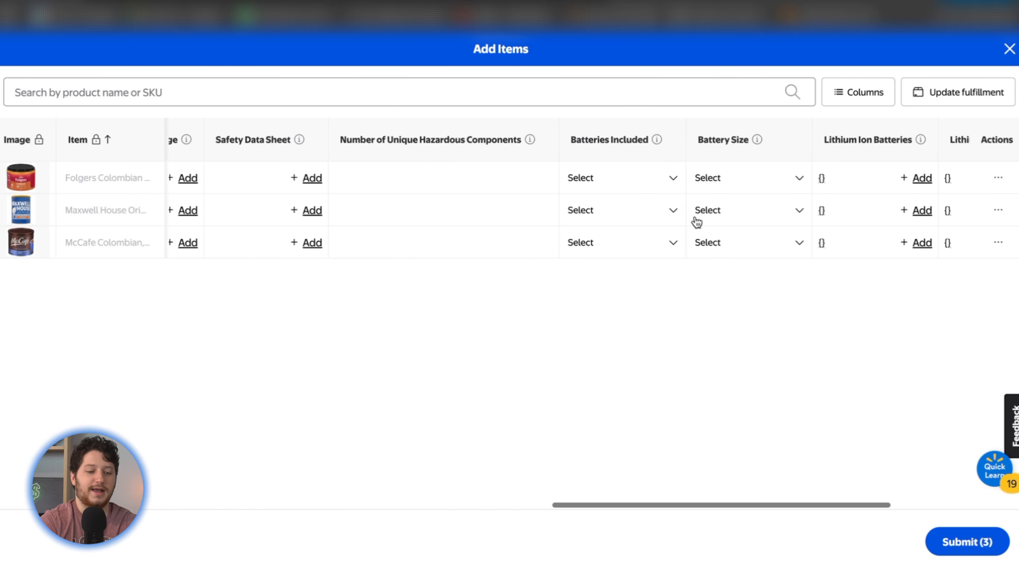
scroll(625, 259, "right", 8)
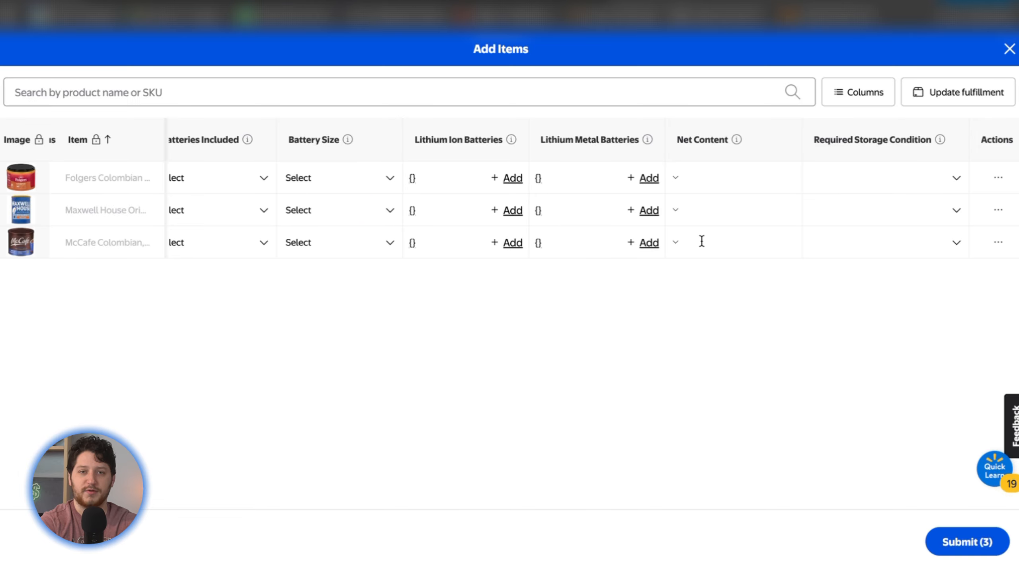
left_click(948, 101)
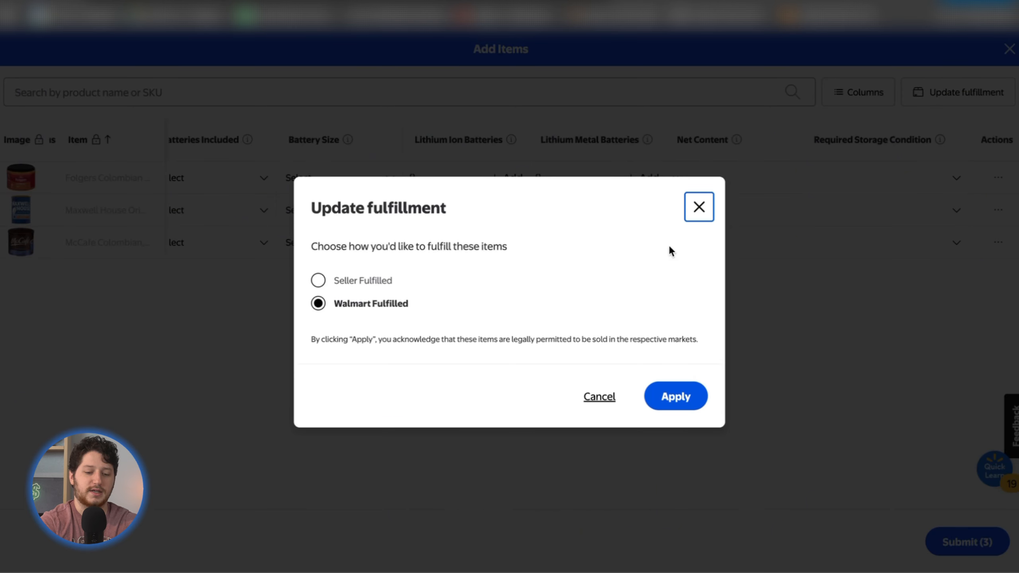
left_click(699, 207)
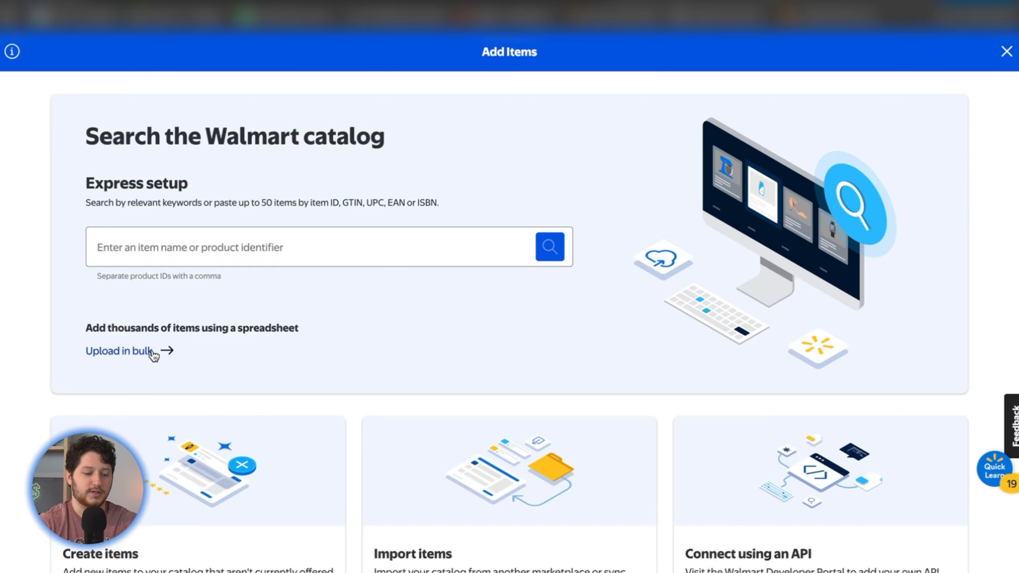
Step: Go to bulk upload and build a Match items spreadsheet with the Walmart Fulfilled option
left_click(121, 352)
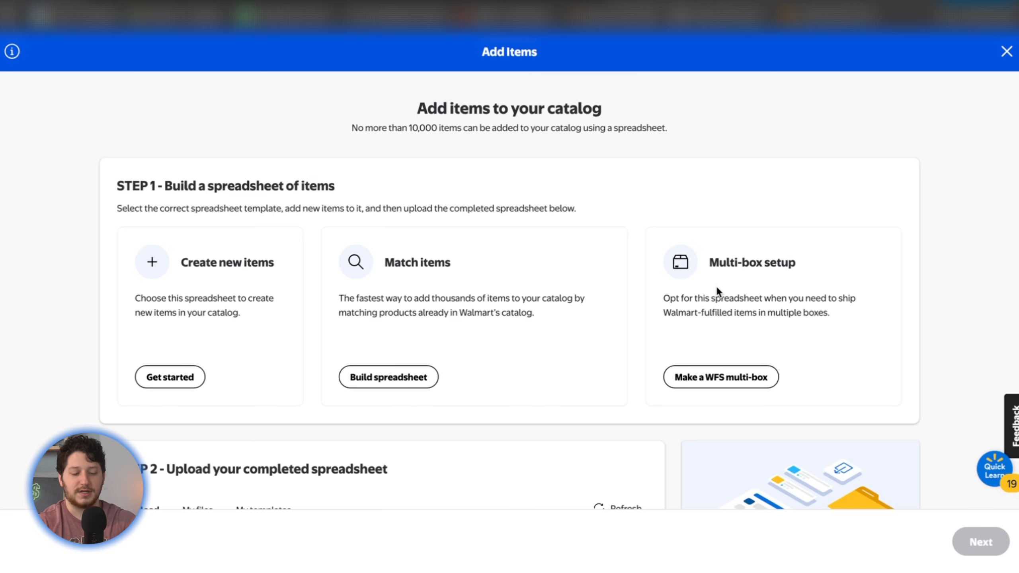
scroll(717, 286, "down", 3)
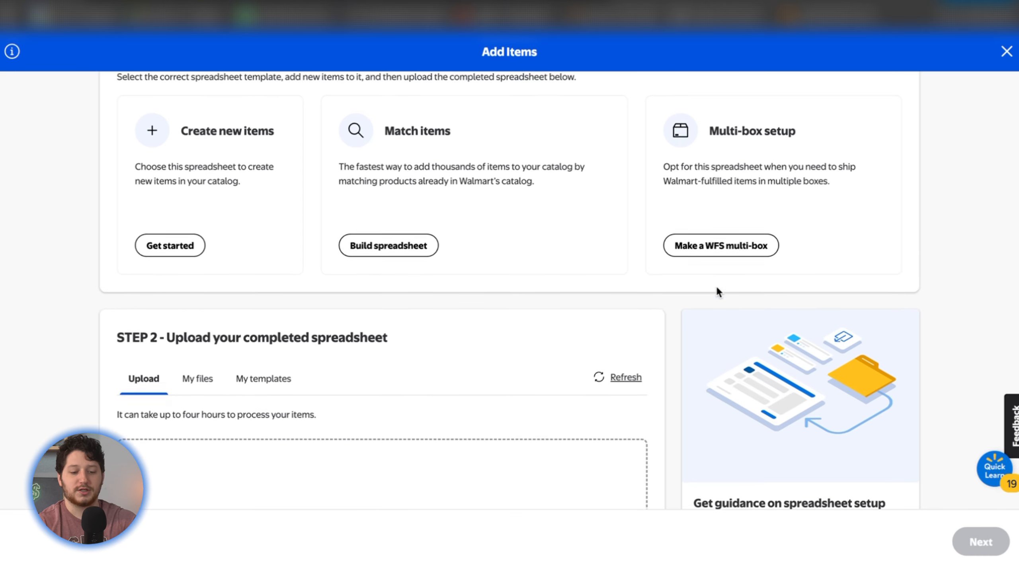
scroll(718, 291, "up", 1)
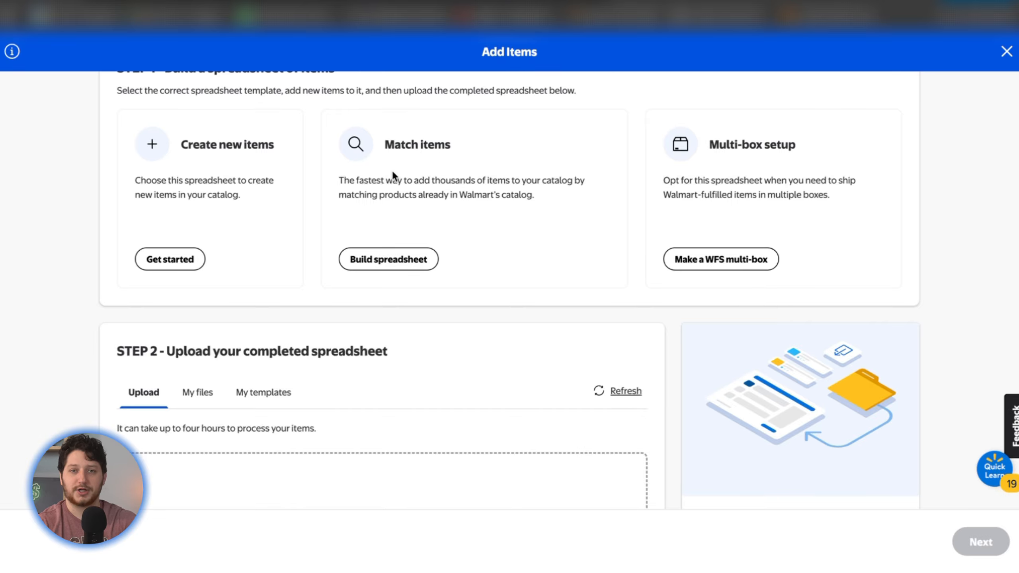
left_click(392, 261)
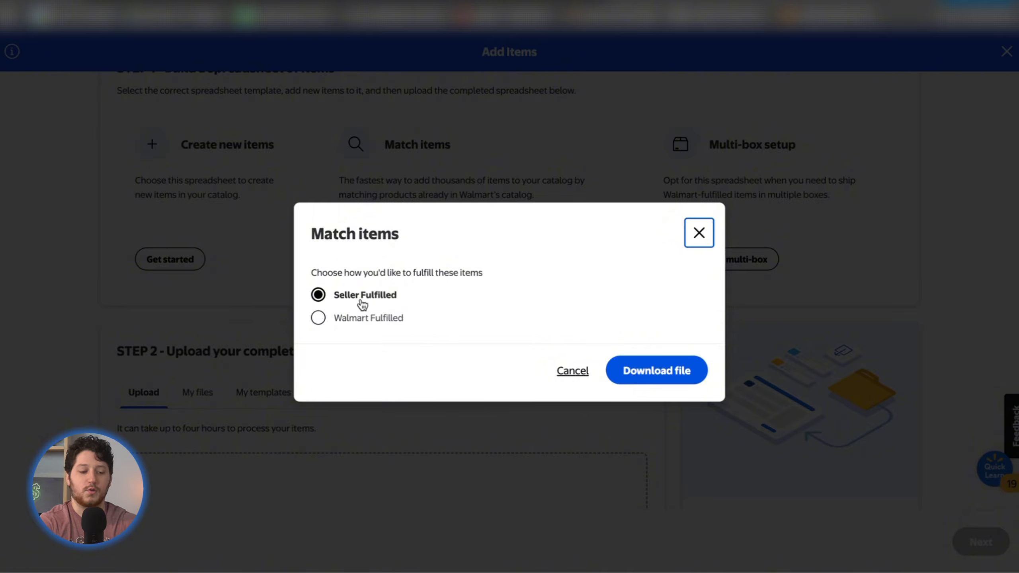
left_click(373, 319)
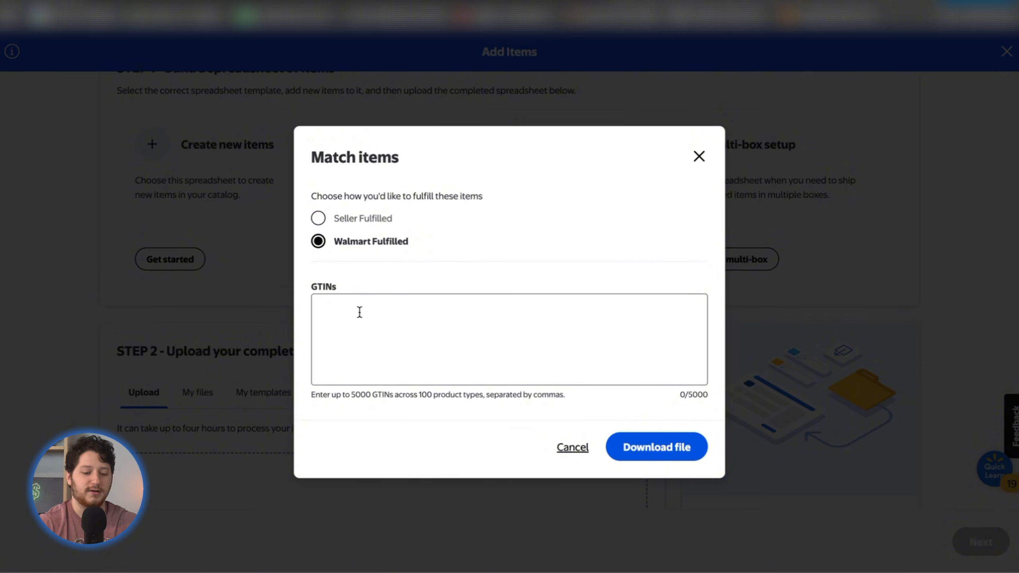
left_click(687, 458)
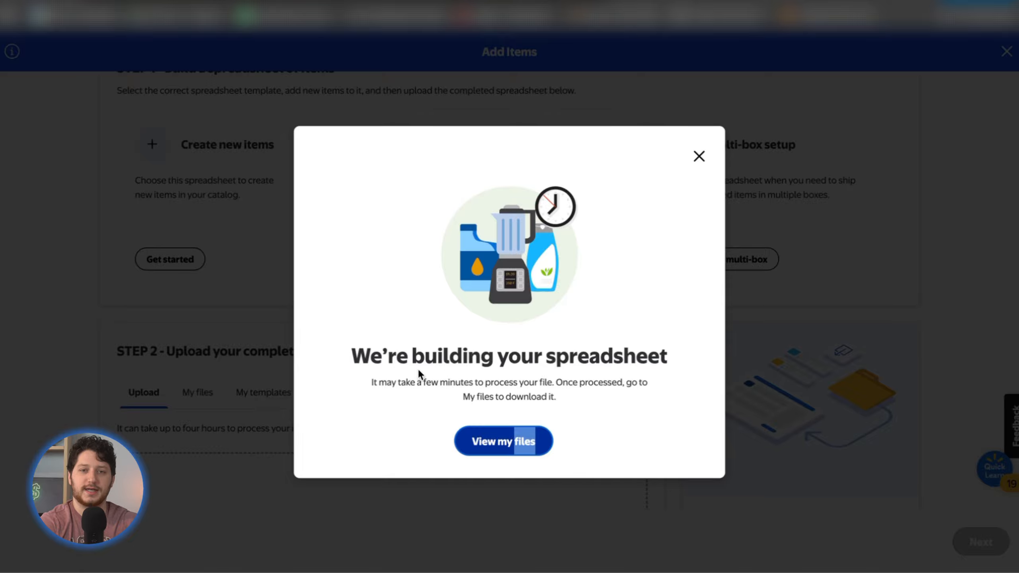
left_click(425, 418)
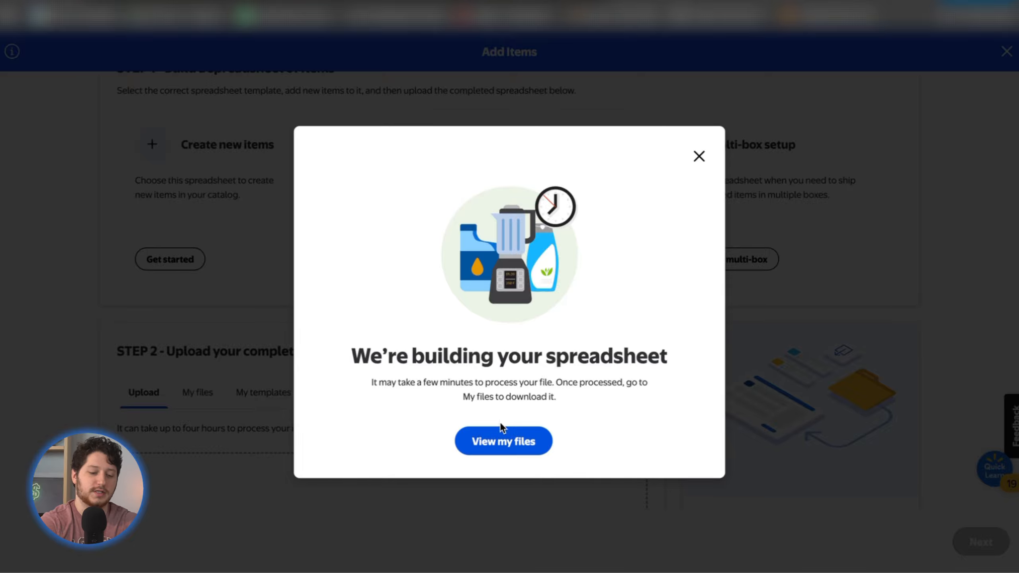
Step: View the recently created spreadsheets, download the WFS Setup by match file and open it in Excel
left_click(497, 450)
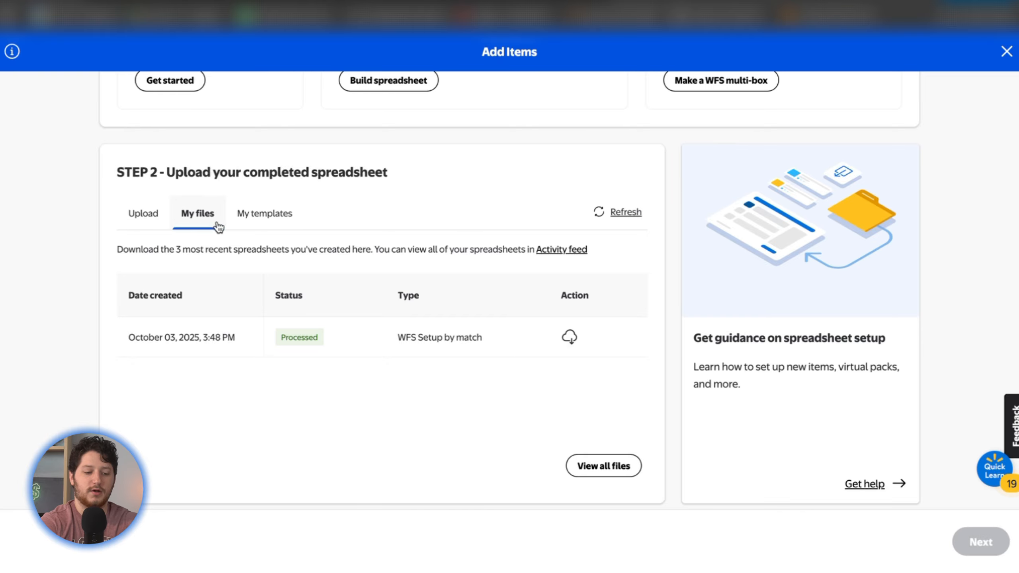
left_click(270, 221)
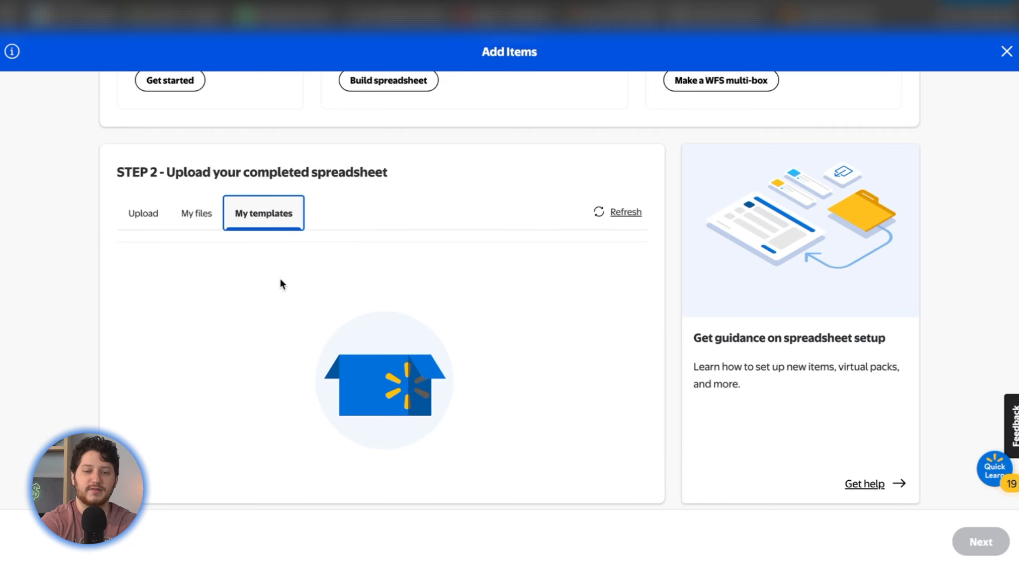
left_click(199, 219)
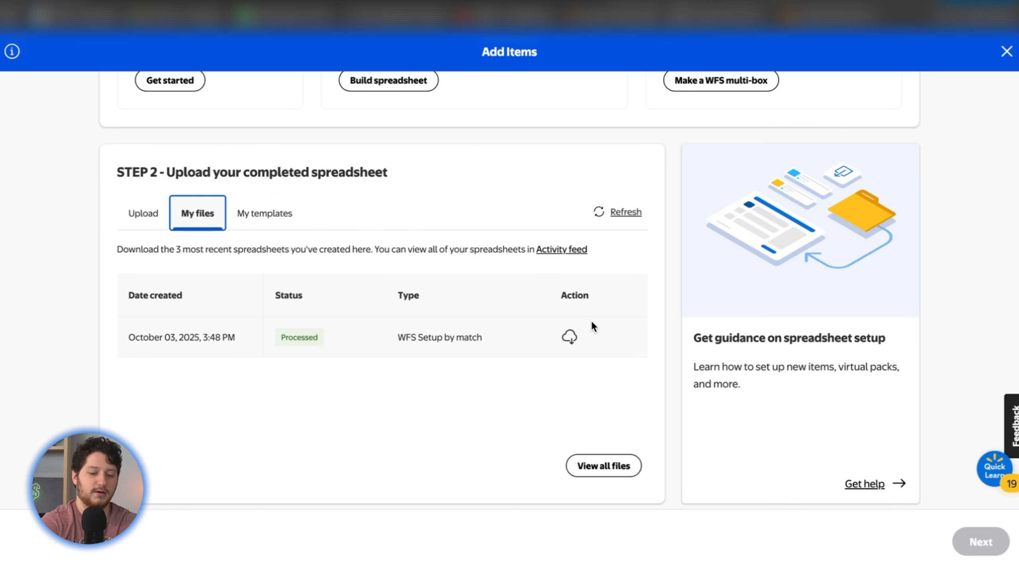
left_click(569, 339)
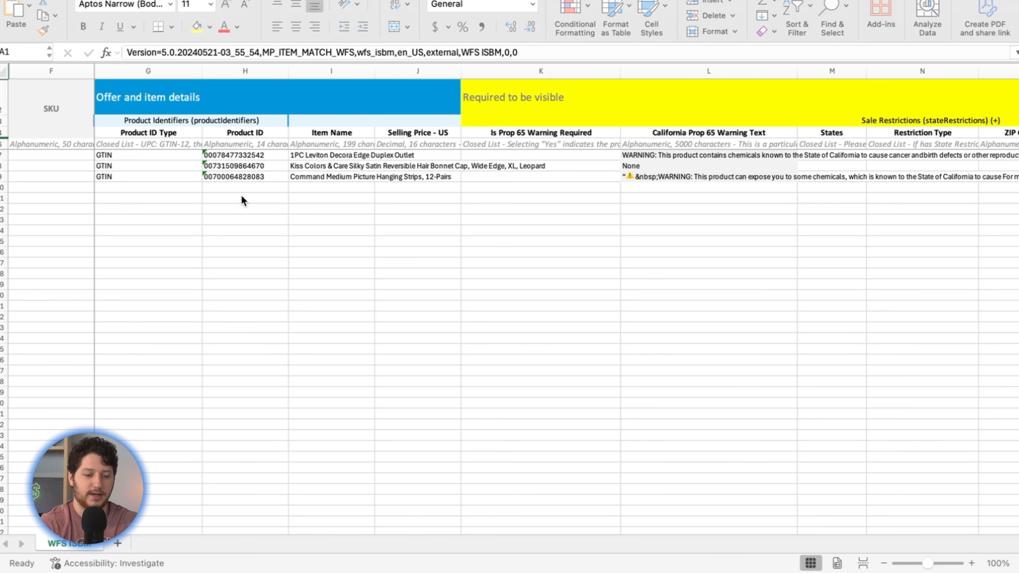
Step: Examine the spreadsheet's product identifiers, item names, selling price, Prop 65, sale restrictions and country of origin columns
scroll(348, 220, "right", 5)
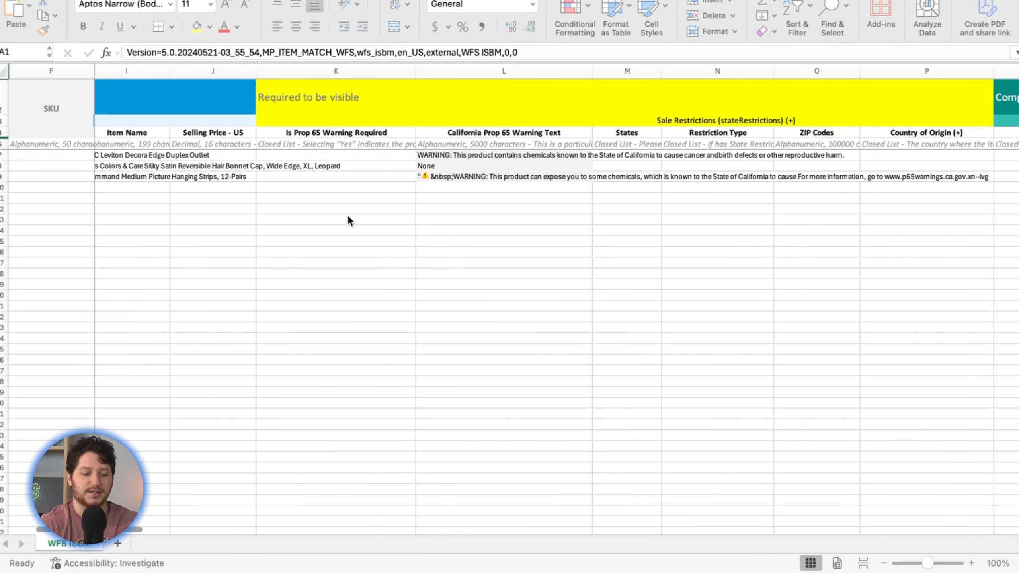
scroll(348, 219, "left", 4)
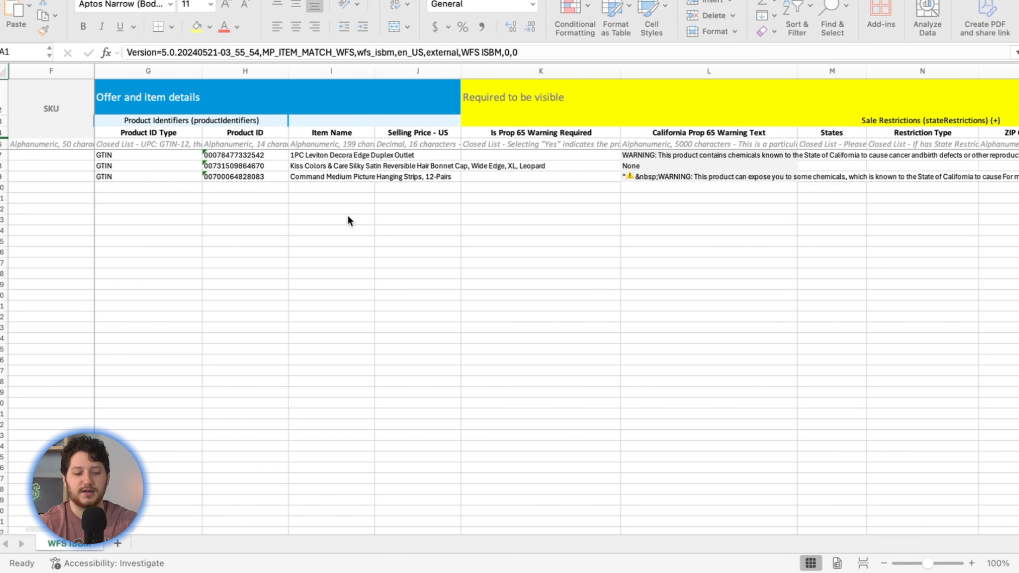
left_click(150, 187)
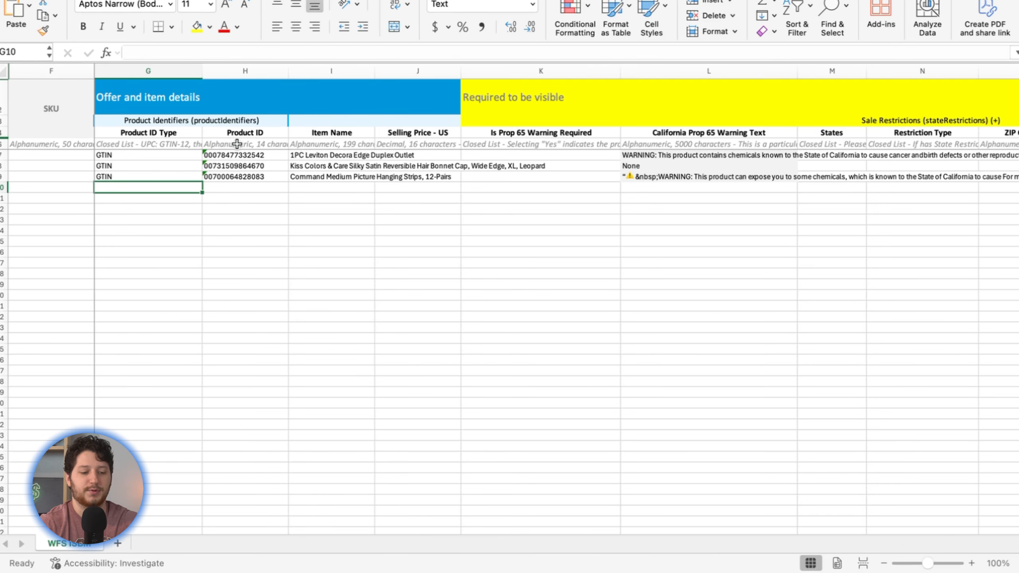
scroll(313, 290, "right", 5)
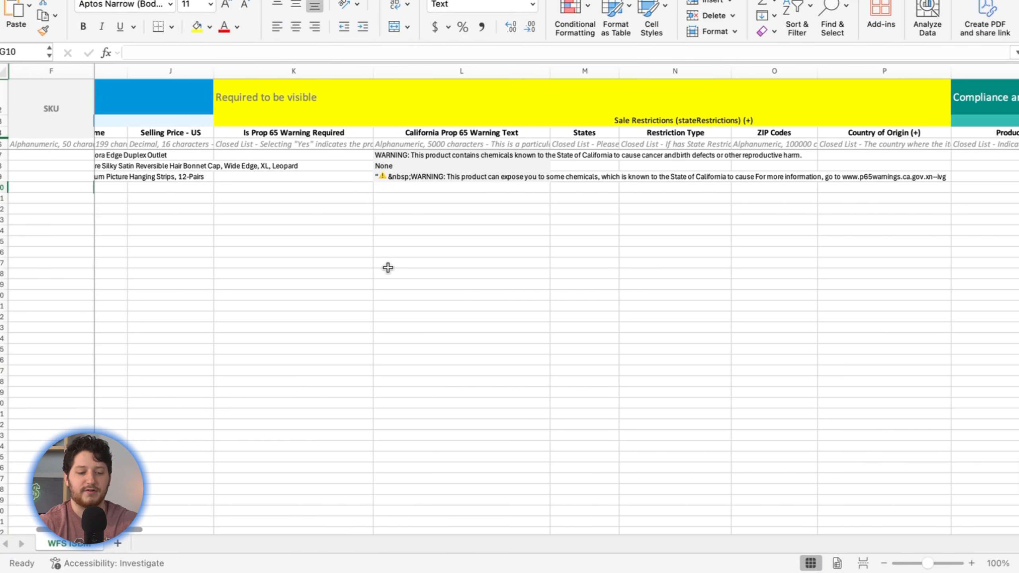
scroll(313, 290, "left", 5)
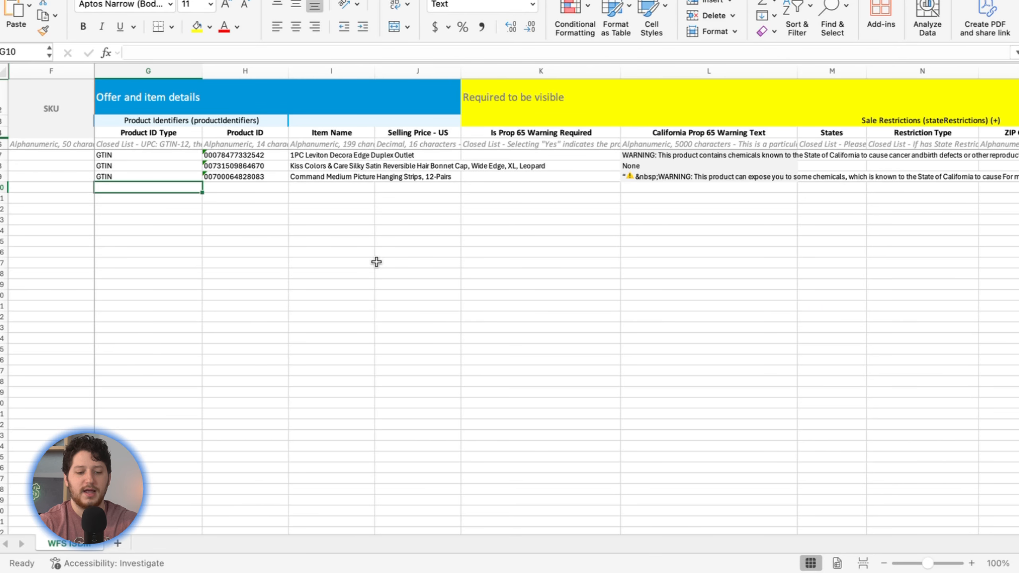
scroll(377, 262, "right", 5)
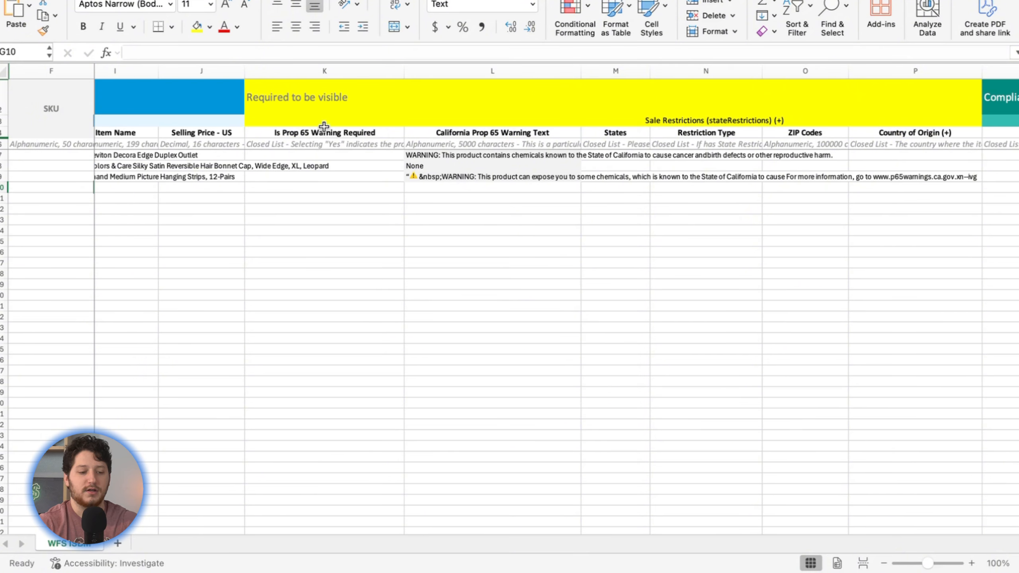
scroll(373, 181, "right", 1)
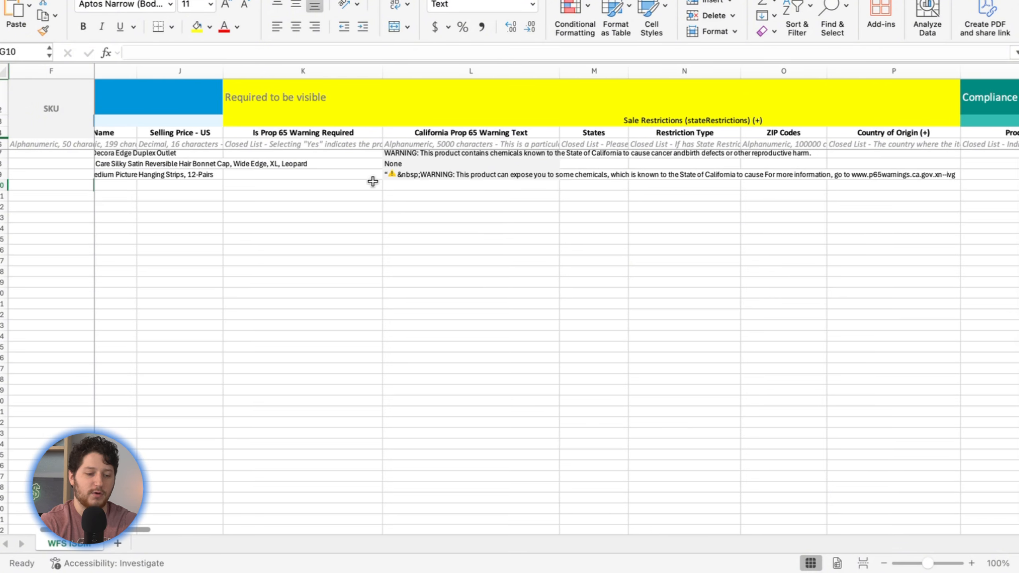
Step: Set Is Prop 65 Warning Required to No for the Decora Edge Duplex Outlet row
left_click(330, 152)
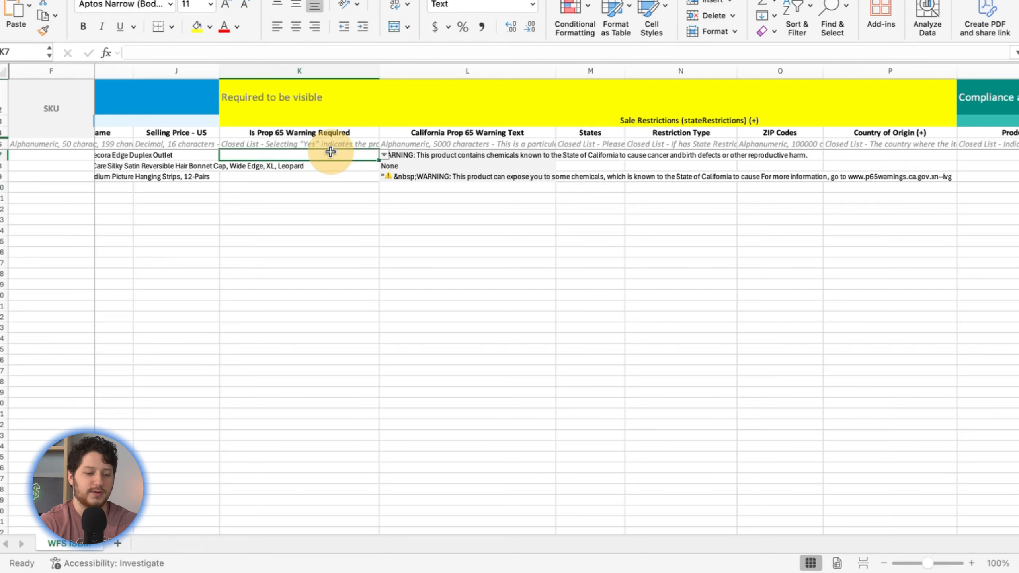
left_click(384, 155)
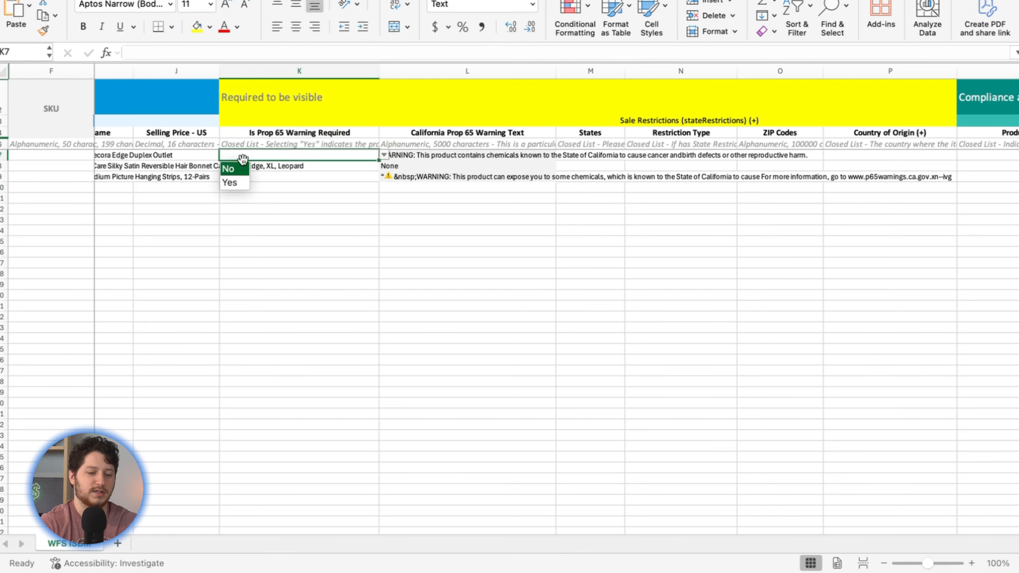
left_click(228, 169)
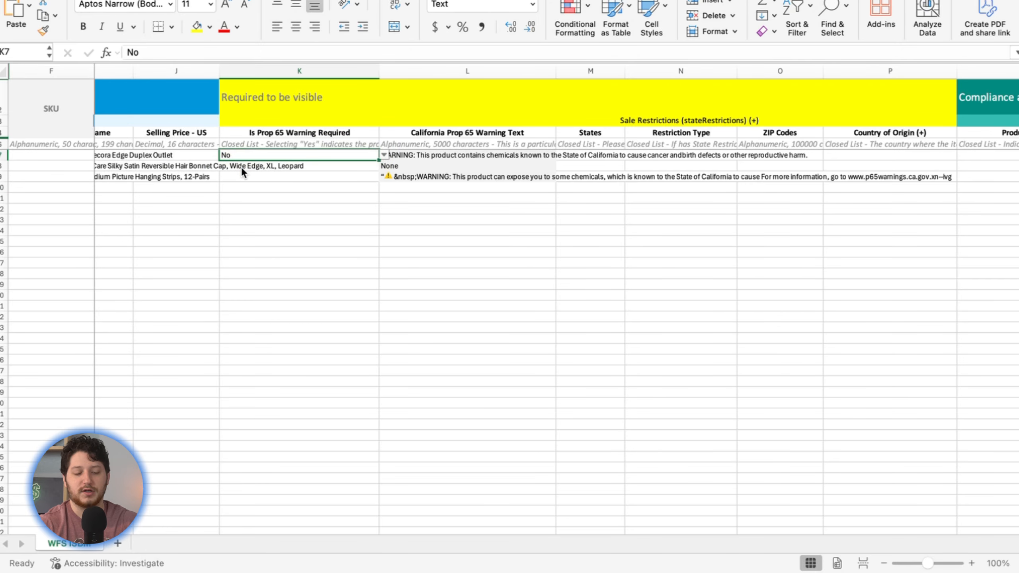
left_click(264, 177)
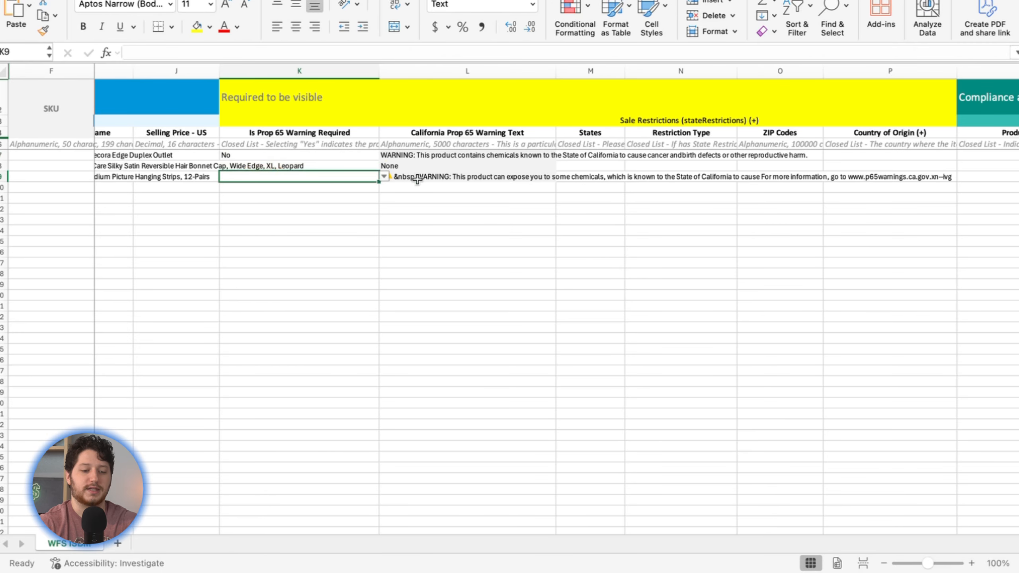
Step: Examine the sale restriction columns and browse the Country of Origin choices for the first item
scroll(417, 179, "right", 1)
scroll(409, 191, "right", 5)
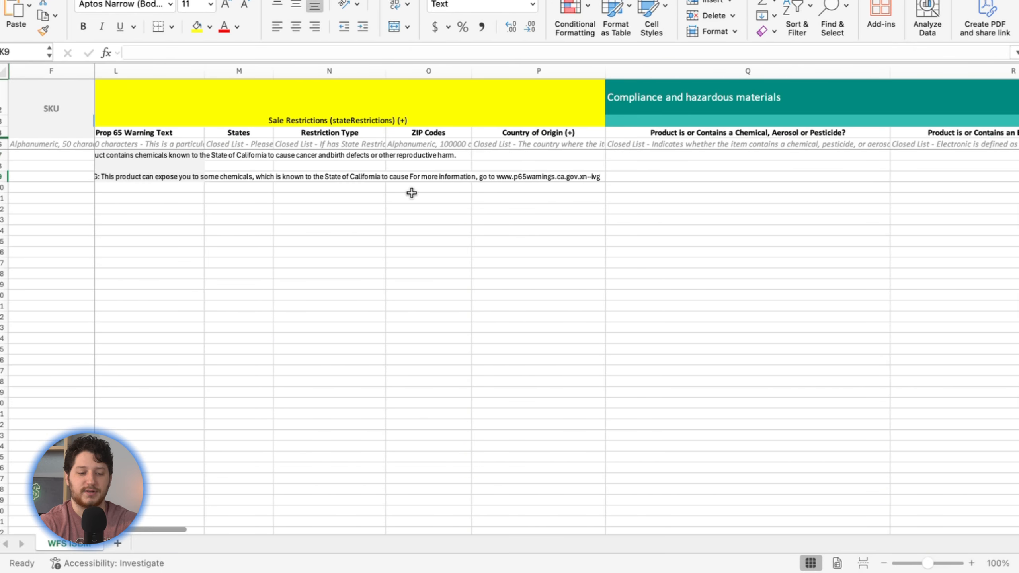
scroll(412, 193, "right", 1)
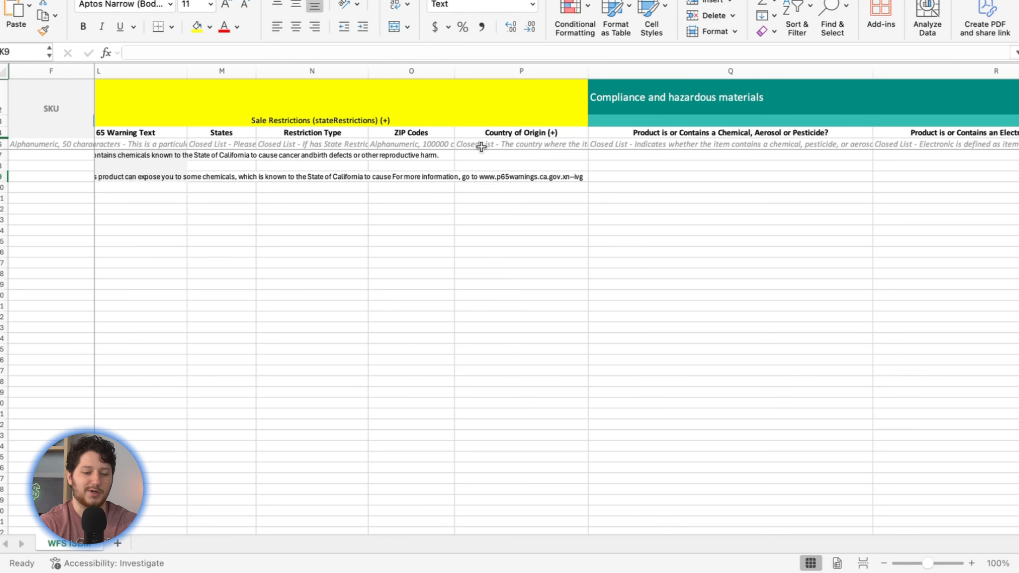
left_click(499, 158)
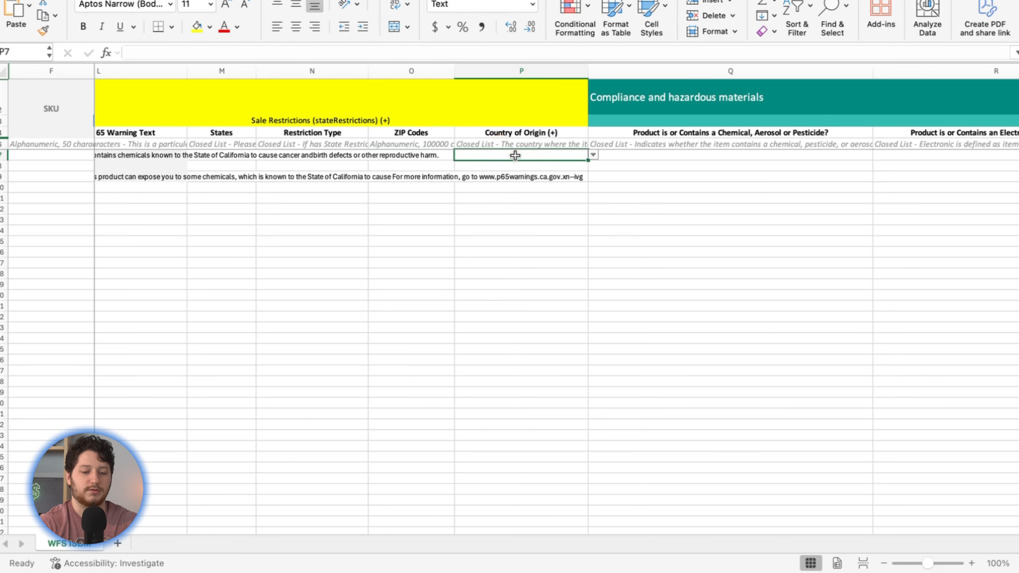
left_click(593, 154)
scroll(526, 239, "down", 10)
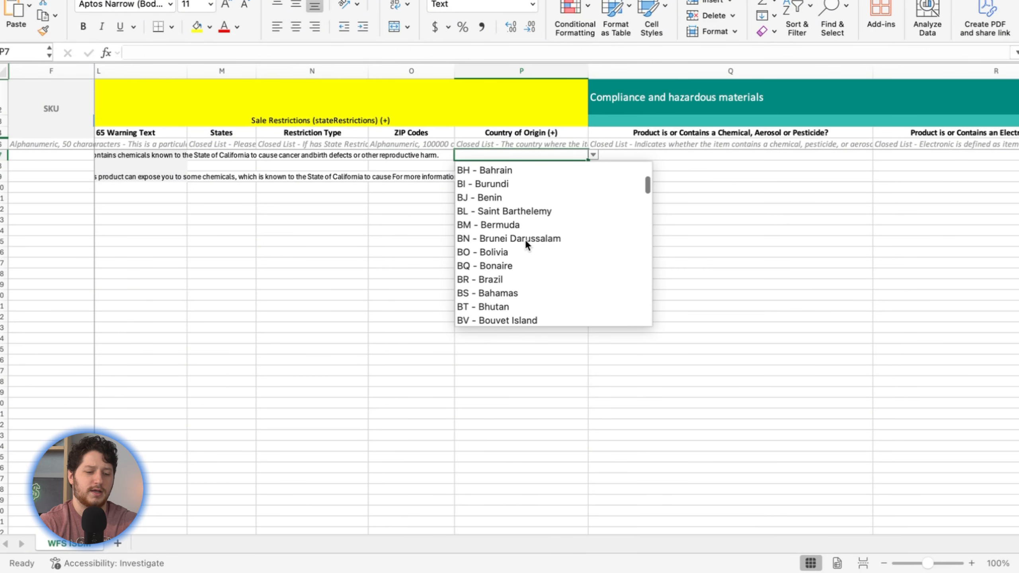
left_click(358, 245)
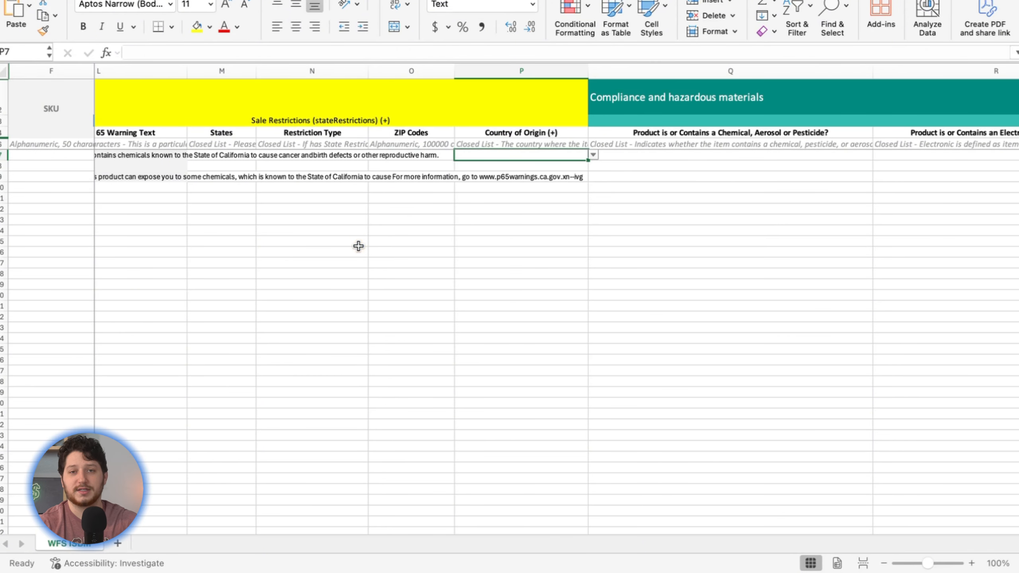
Step: Examine the chemical, electronic component, battery type and trade item hierarchy columns, comparing them with the Required to be visible section
scroll(358, 245, "right", 10)
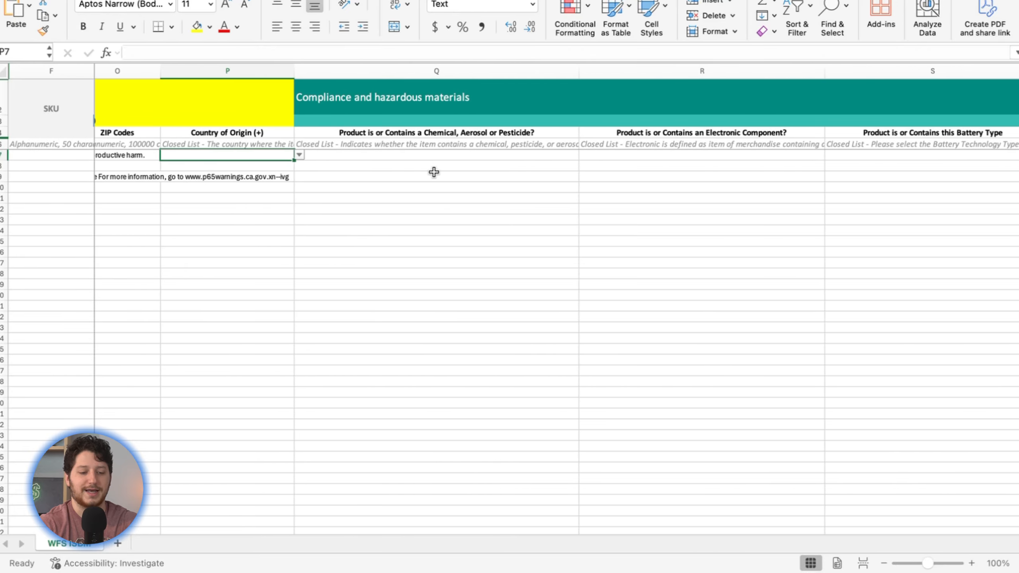
scroll(434, 172, "right", 10)
scroll(434, 172, "right", 3)
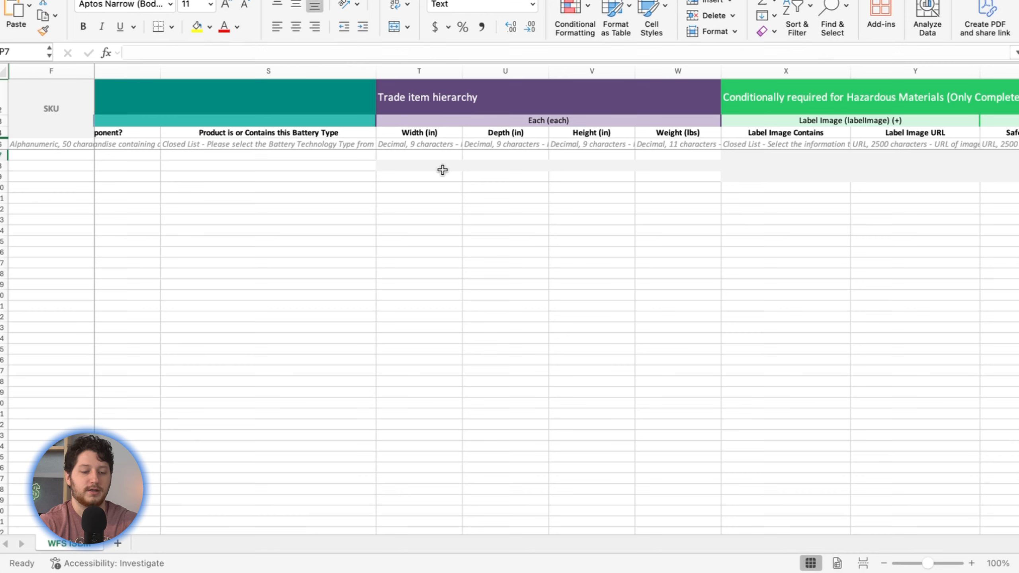
scroll(454, 169, "right", 1)
scroll(454, 169, "right", 4)
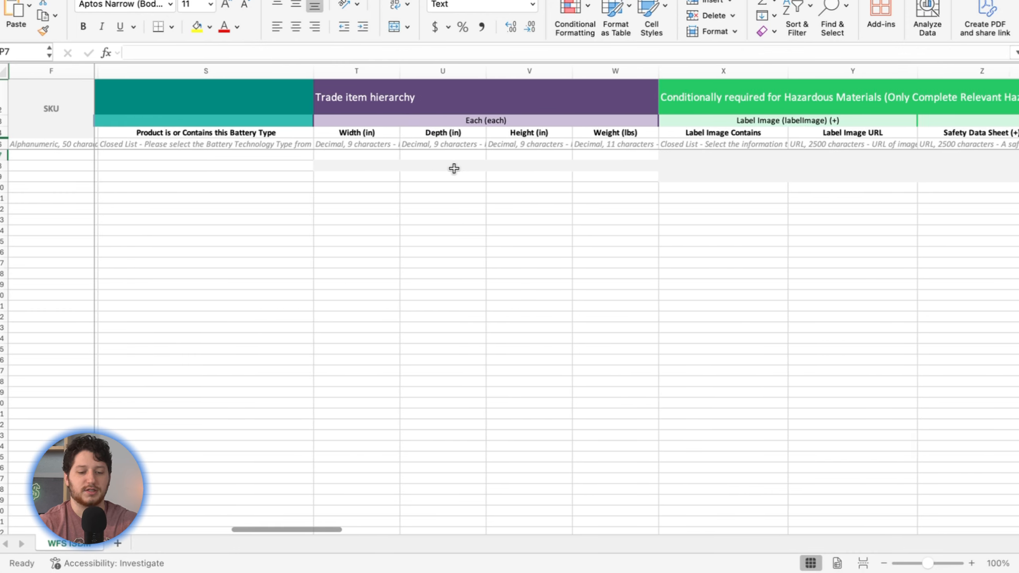
scroll(454, 168, "left", 10)
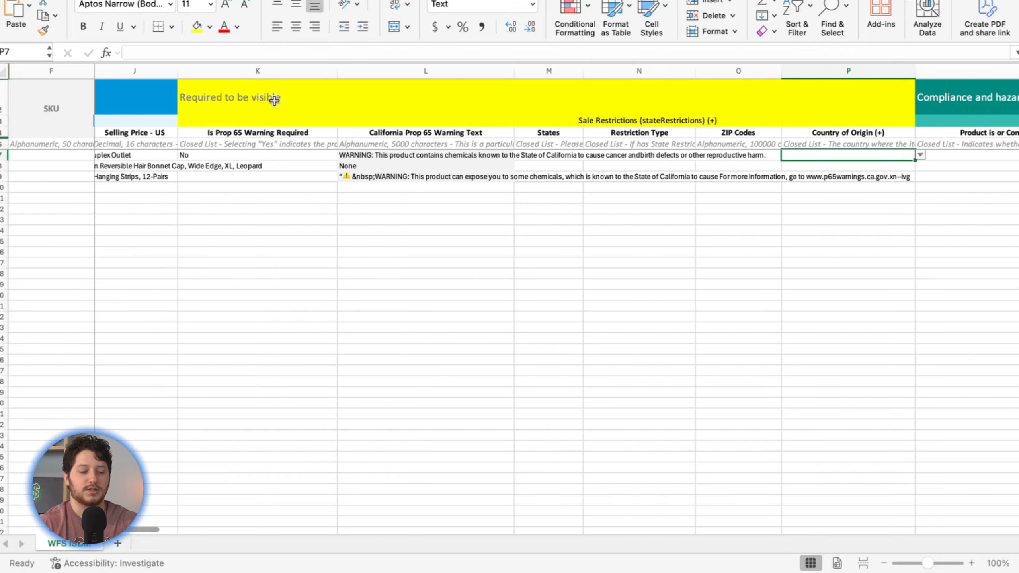
scroll(277, 176, "right", 10)
scroll(389, 192, "right", 10)
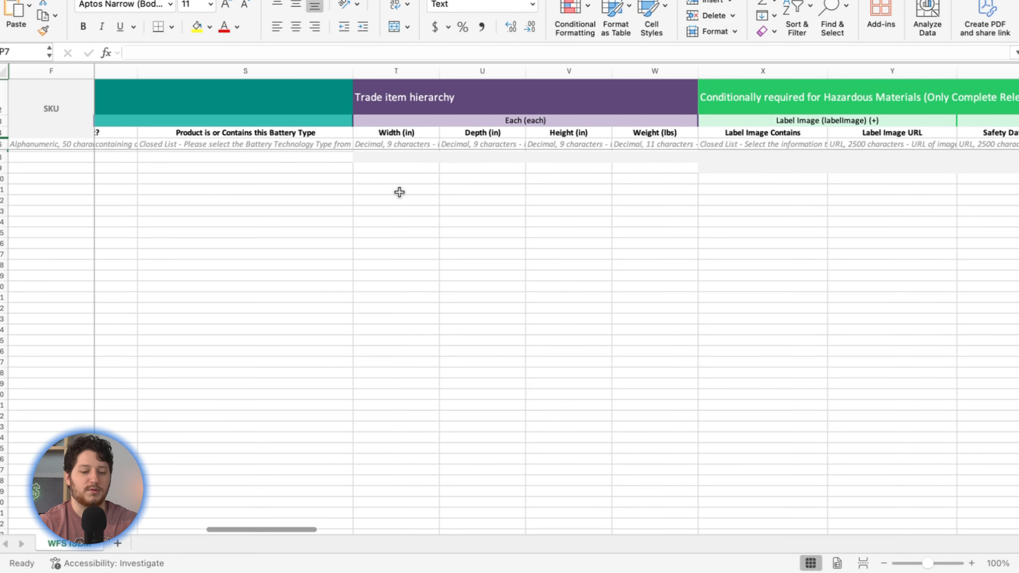
Step: Examine the conditionally required hazardous materials, lithium battery and net content columns, plus the optional columns through the end of the sheet
scroll(501, 159, "right", 2)
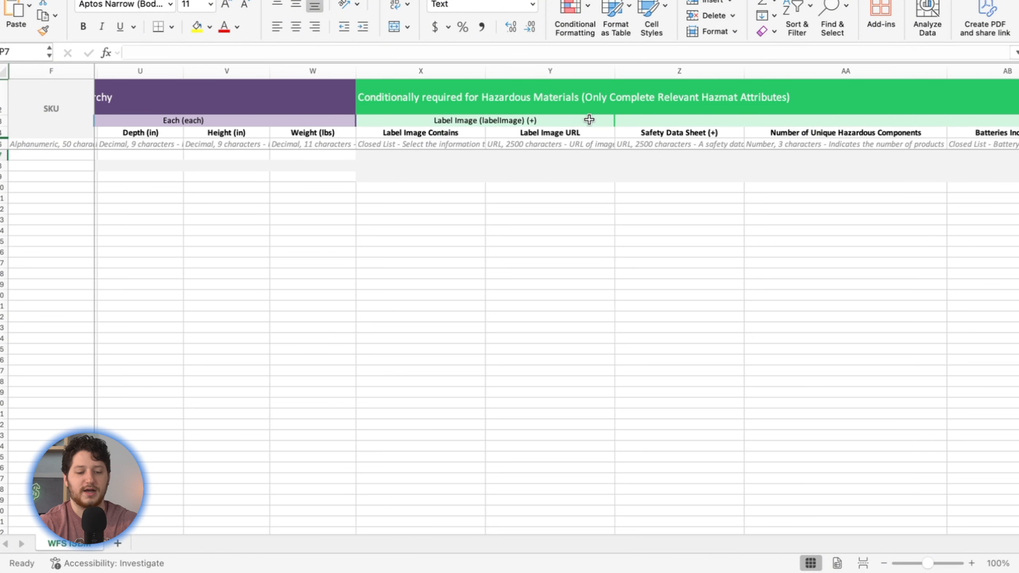
scroll(590, 120, "right", 2)
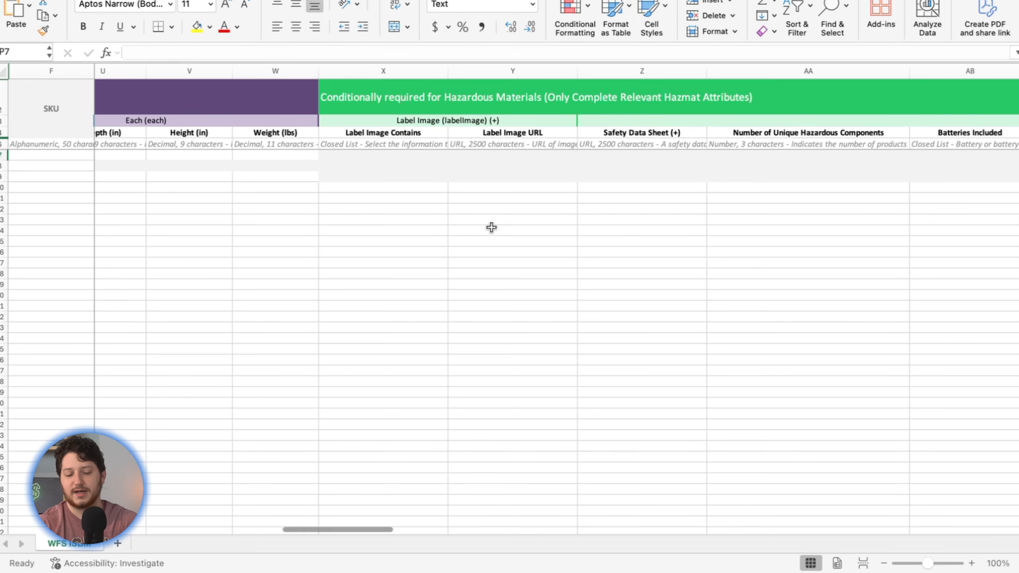
scroll(491, 228, "right", 15)
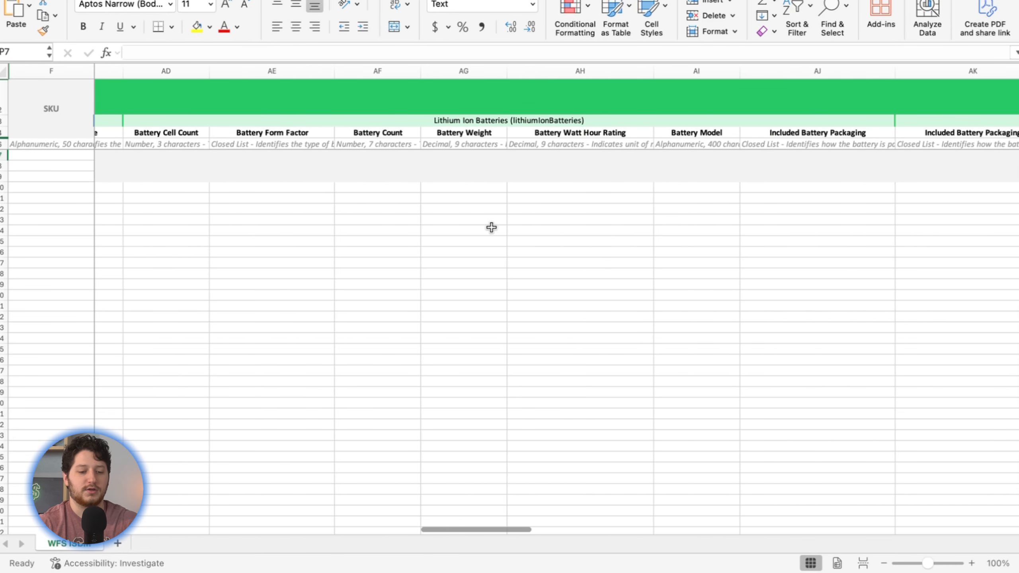
scroll(492, 227, "right", 15)
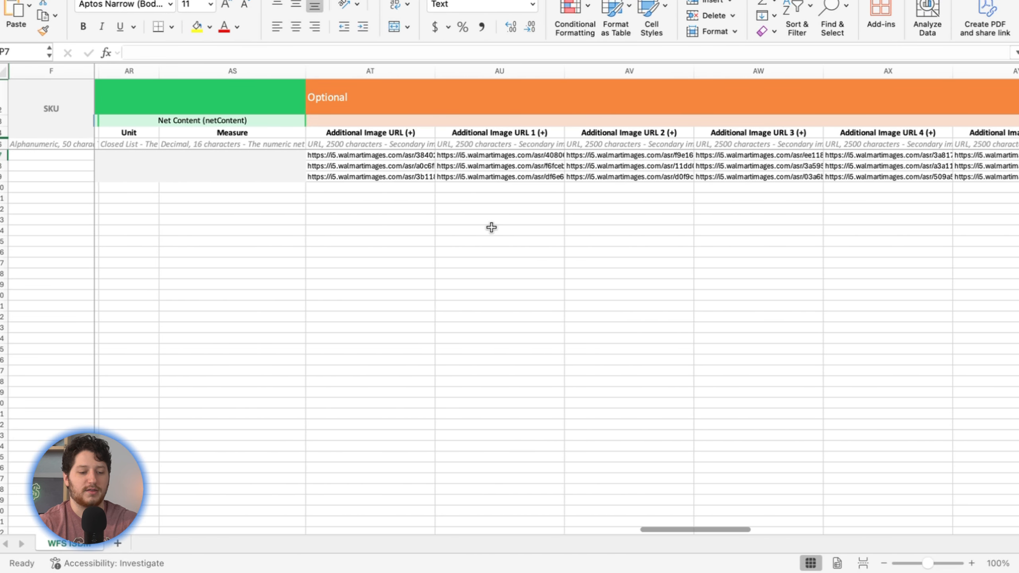
scroll(492, 227, "right", 15)
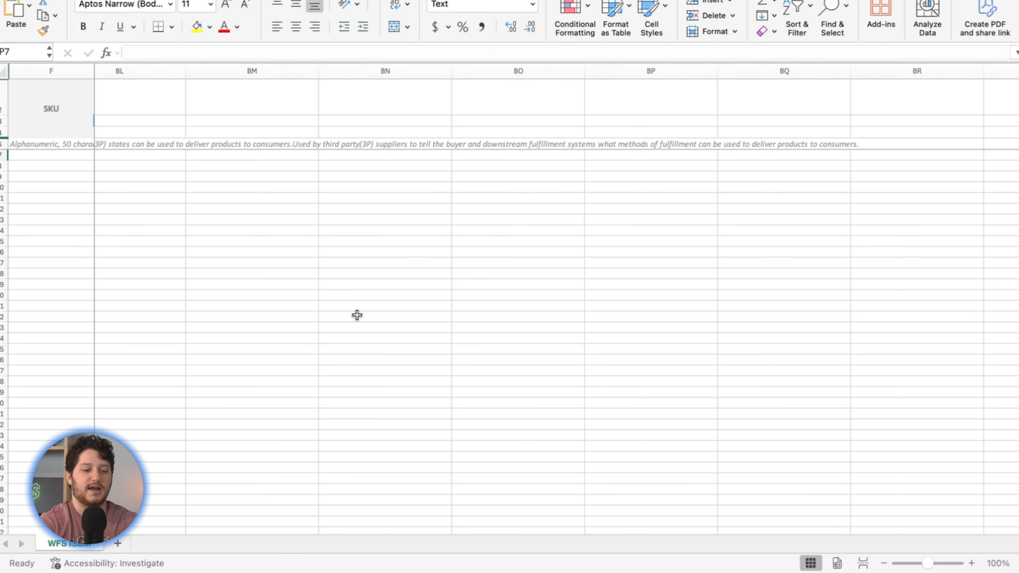
Step: Close the match spreadsheet without saving and open the area for uploading the completed spreadsheet in Seller Center
key("super+w")
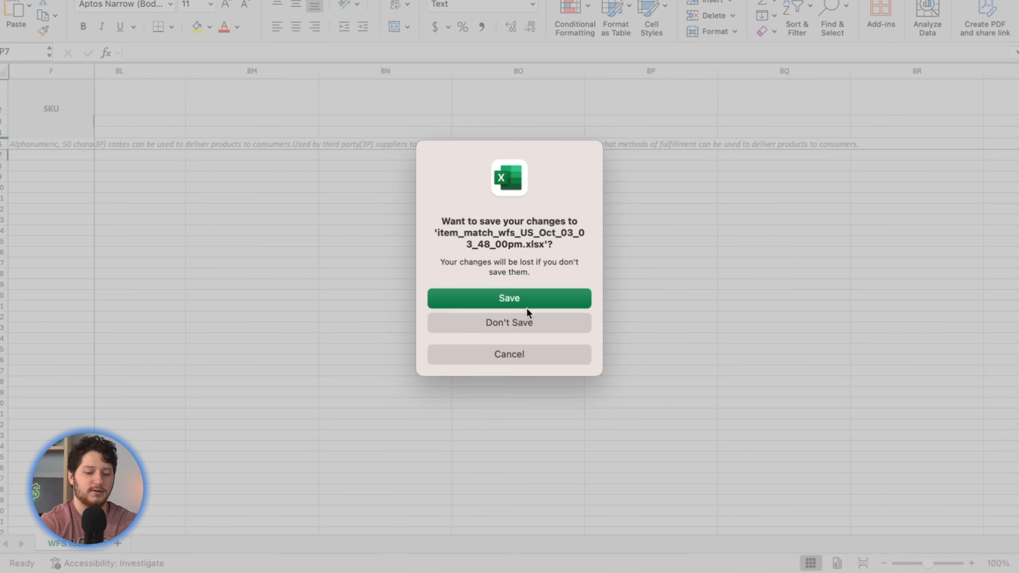
left_click(514, 323)
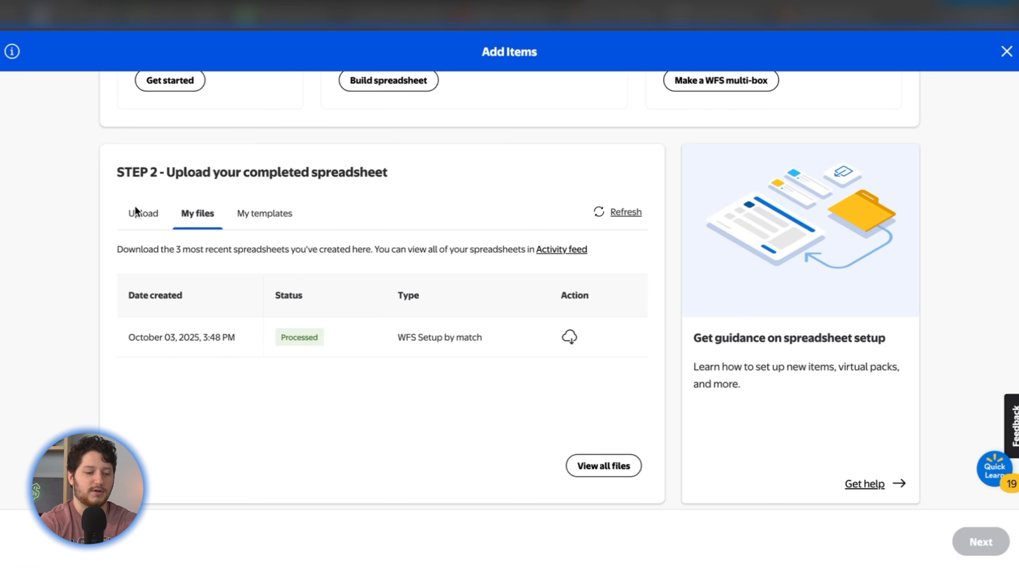
left_click(141, 221)
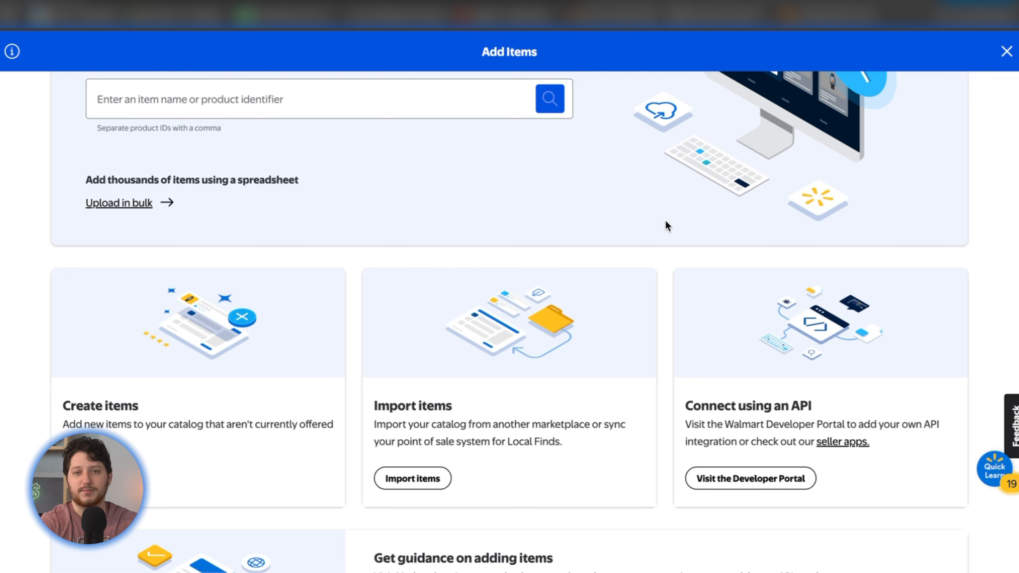
Step: View the Import items option for bringing in a catalog from another marketplace, then leave that page
scroll(658, 300, "down", 5)
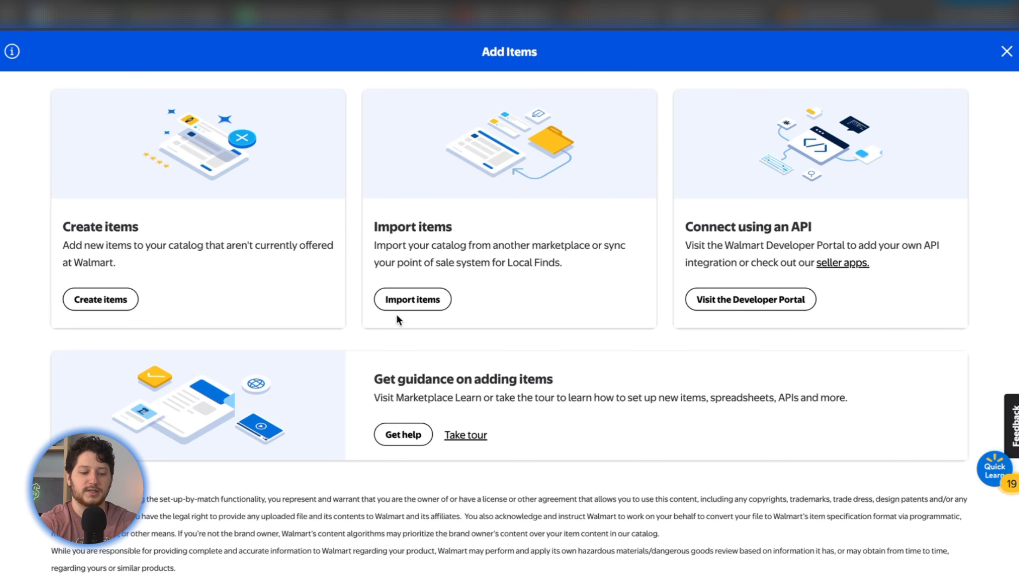
left_click(405, 305)
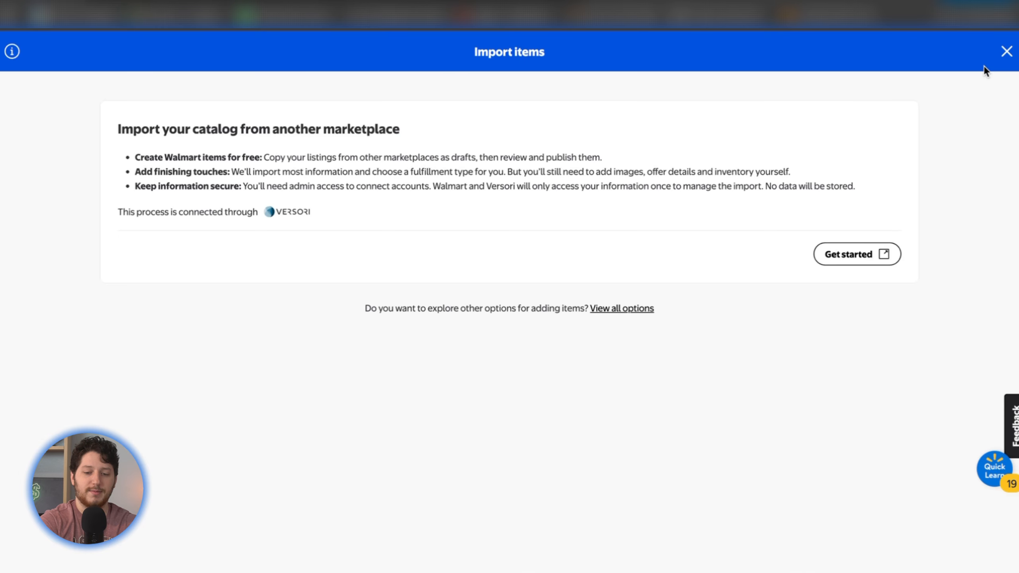
key("alt+Left")
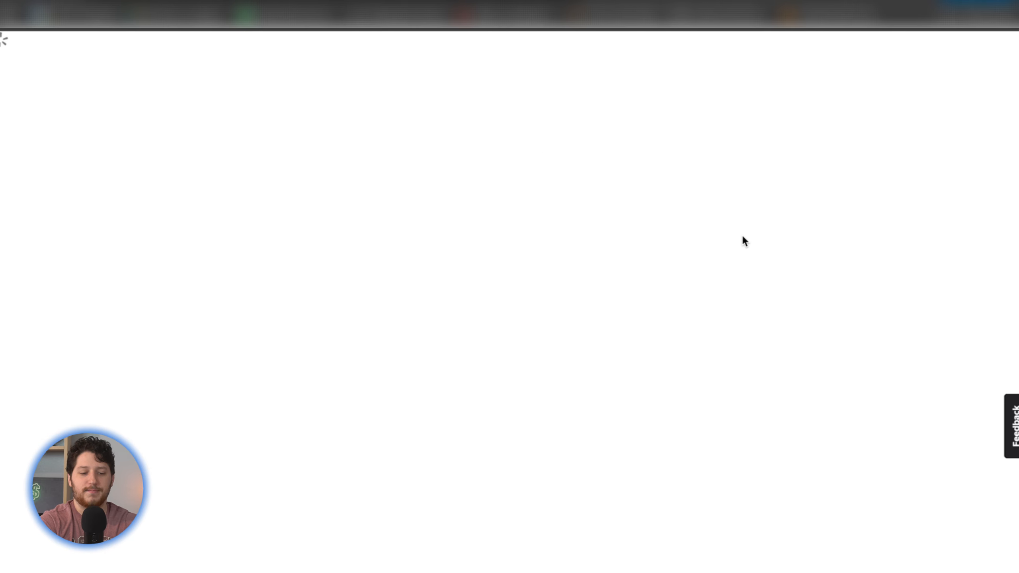
Step: Look through the CrazyVendor home page and its overview of platform features
scroll(571, 289, "down", 3)
scroll(572, 289, "down", 4)
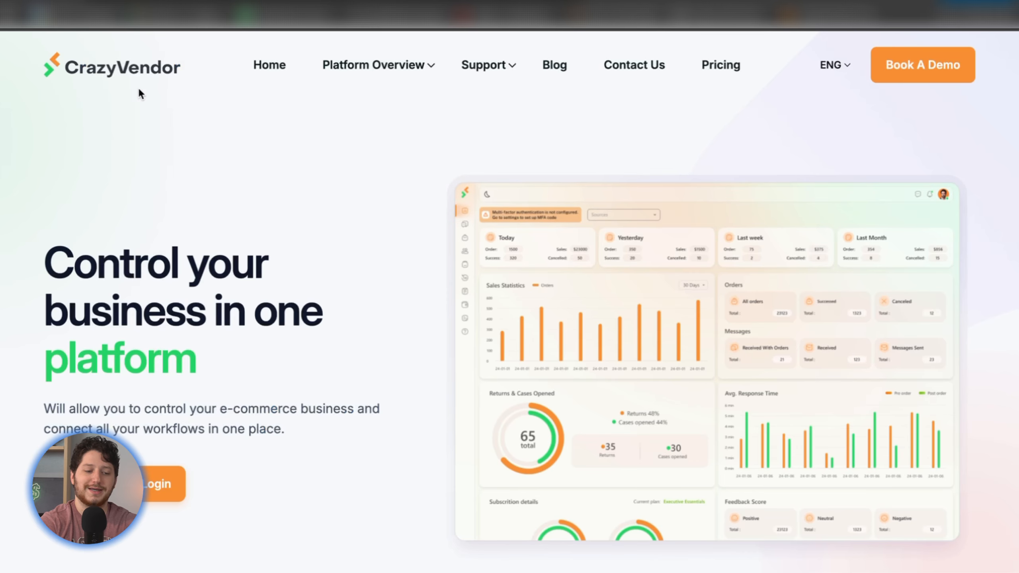
scroll(378, 251, "down", 15)
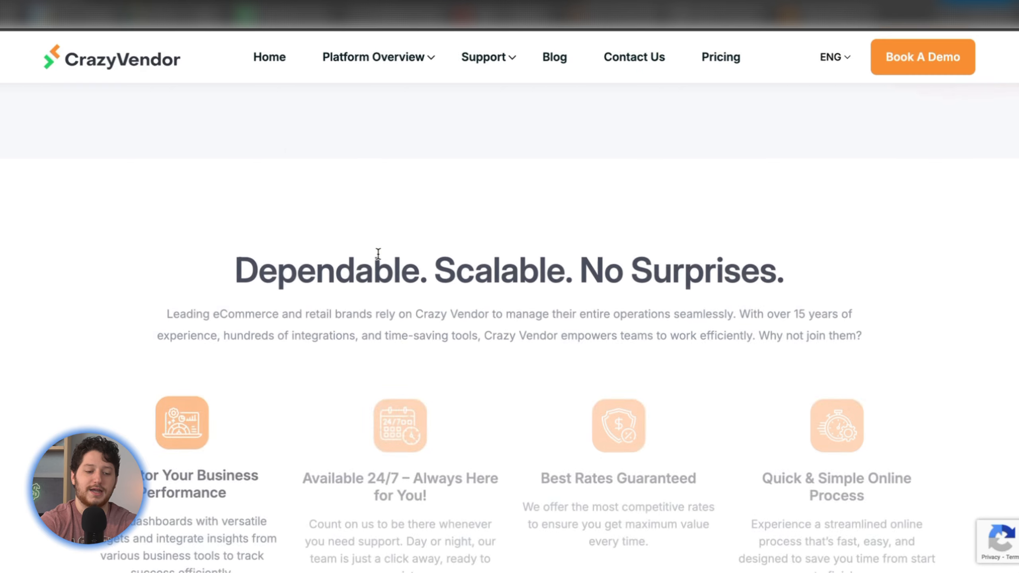
scroll(378, 252, "up", 5)
scroll(348, 252, "up", 4)
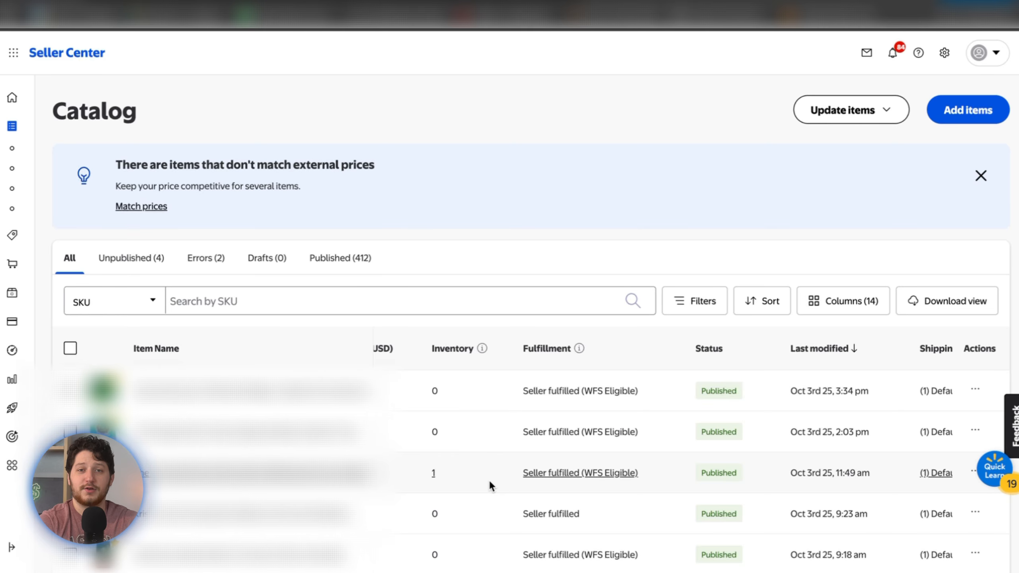
Step: Open the available actions for the Seller fulfilled item last modified Oct 3rd 25, 9:23 am in the Seller Center catalog
scroll(489, 480, "down", 3)
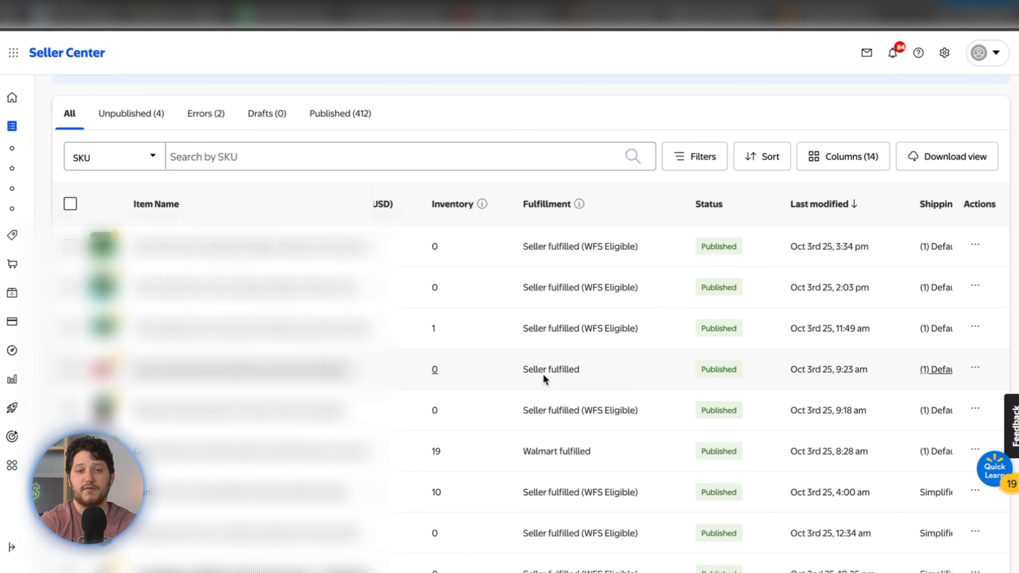
left_click(975, 369)
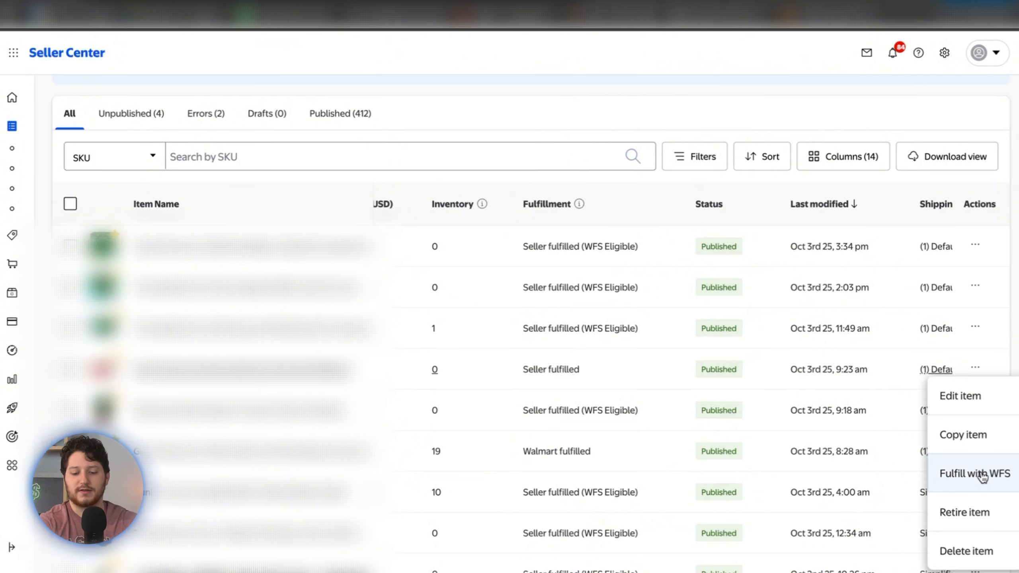